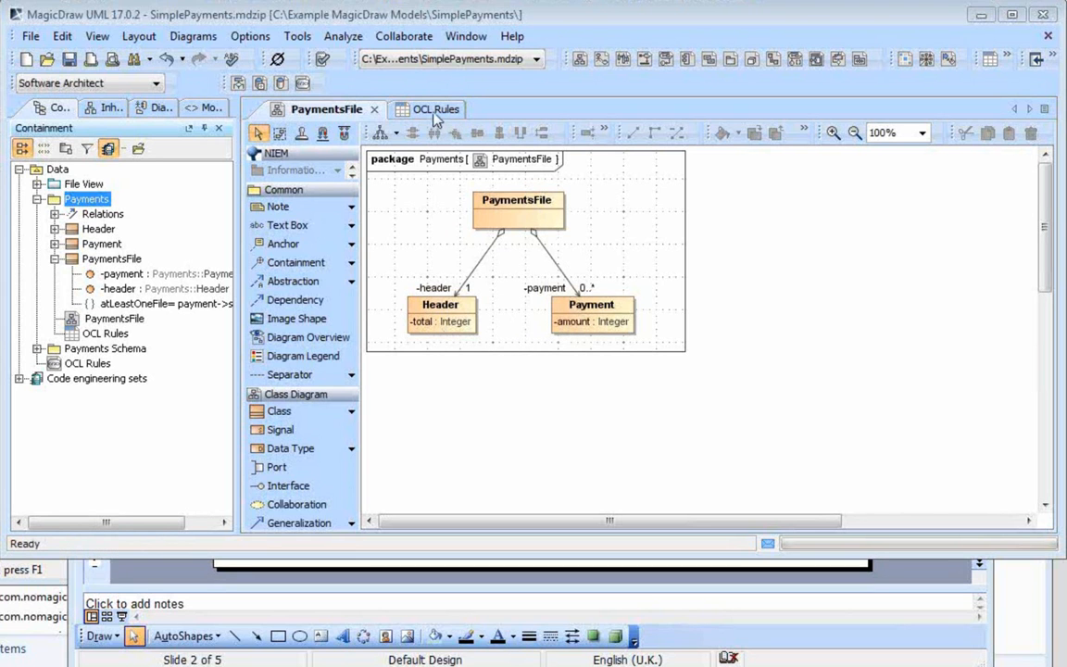
Step: Examine the atLeastOneFile constraint under the PaymentsFile class and open the OCL Rules table
{"action": "left_click", "coordinate": [122, 306]}
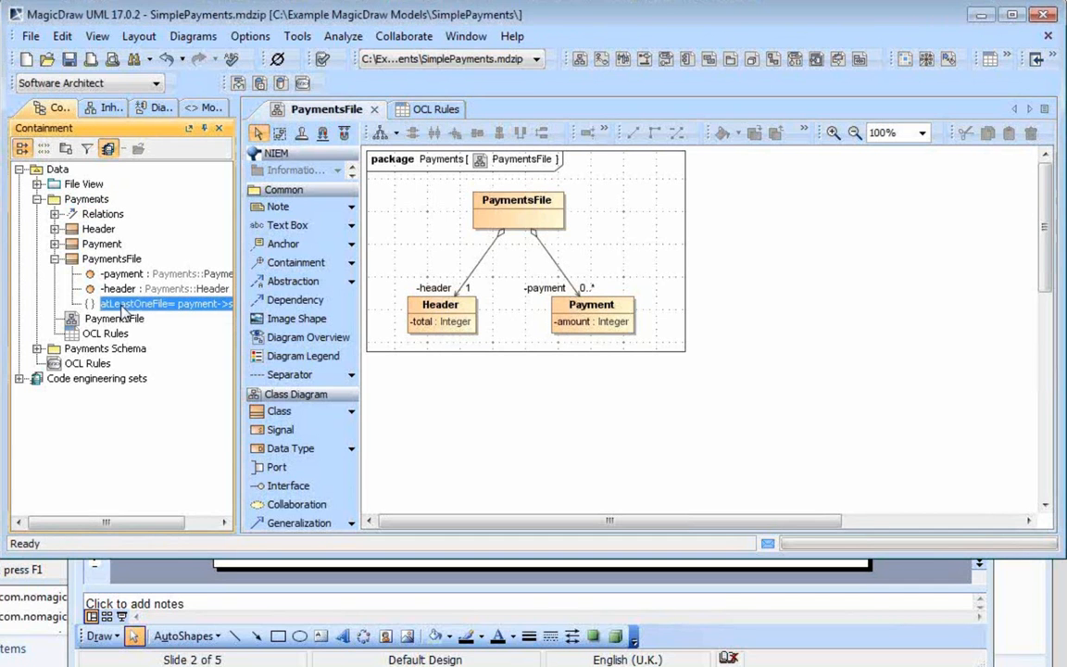
{"action": "left_click", "coordinate": [112, 259]}
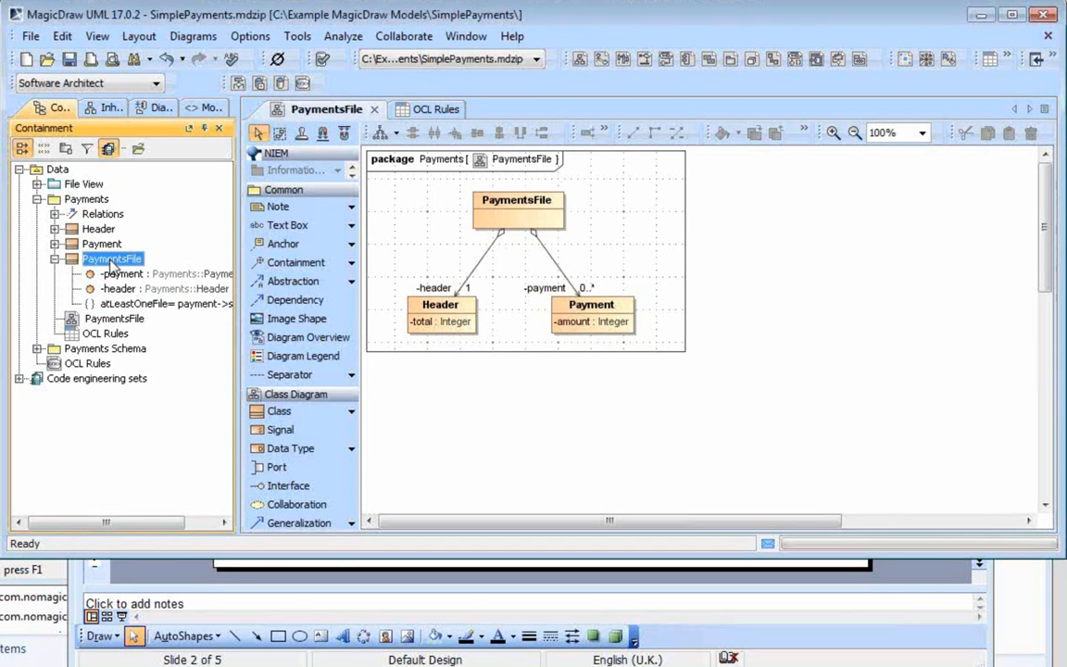
{"action": "left_click", "coordinate": [120, 303]}
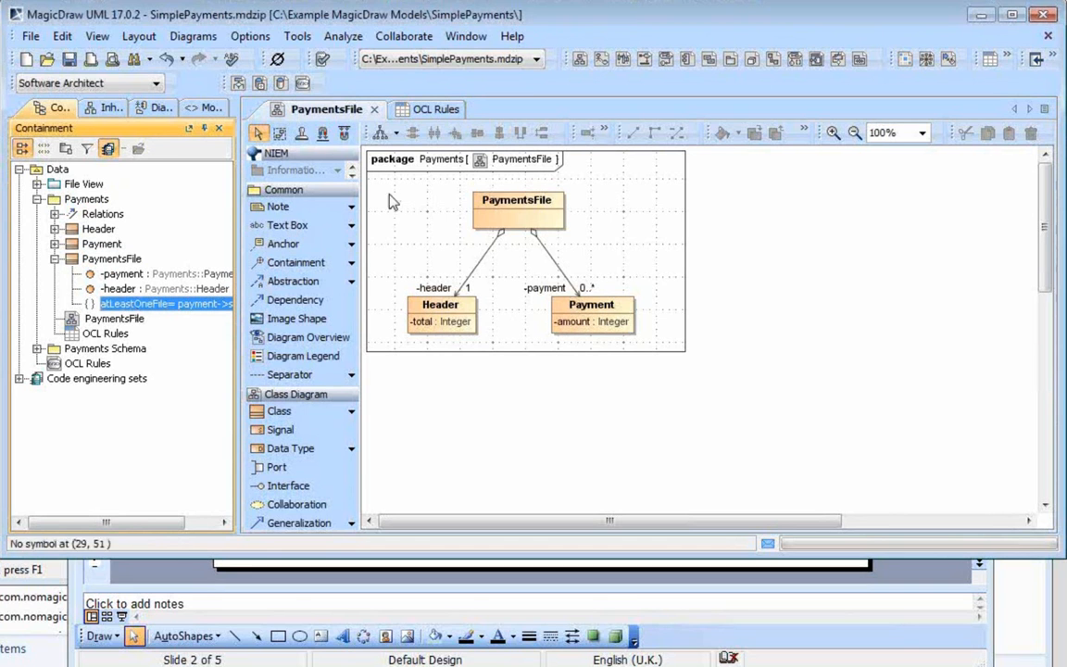
{"action": "left_click", "coordinate": [423, 111]}
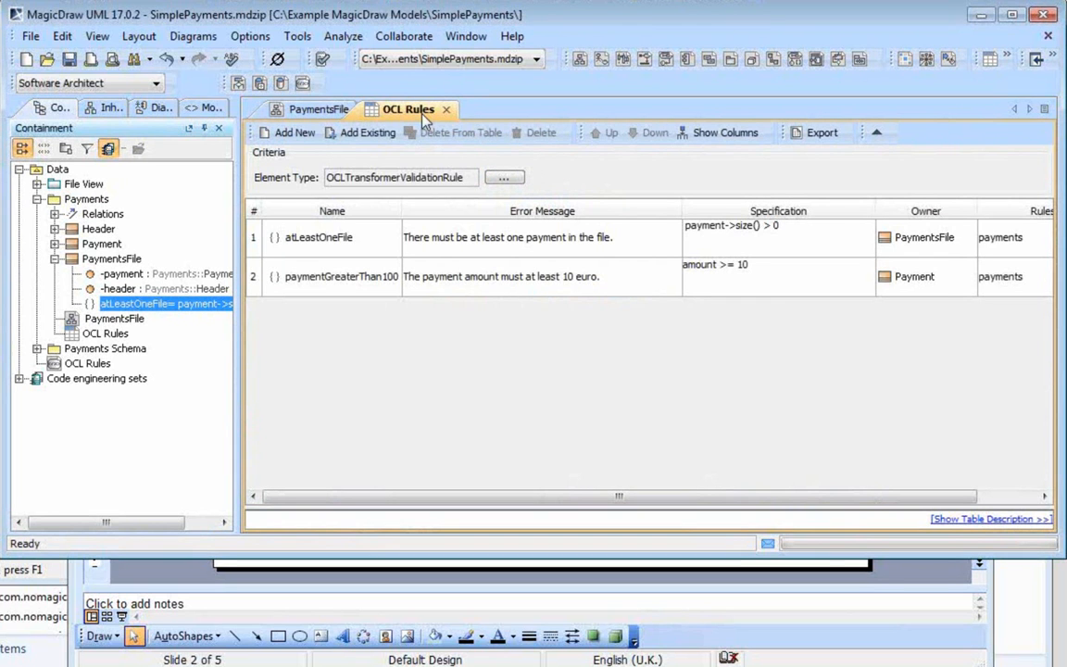
Step: Duplicate the atLeastOneFile constraint within the PaymentsFile class and add the copy to the OCL Rules table
{"action": "left_click", "coordinate": [114, 303]}
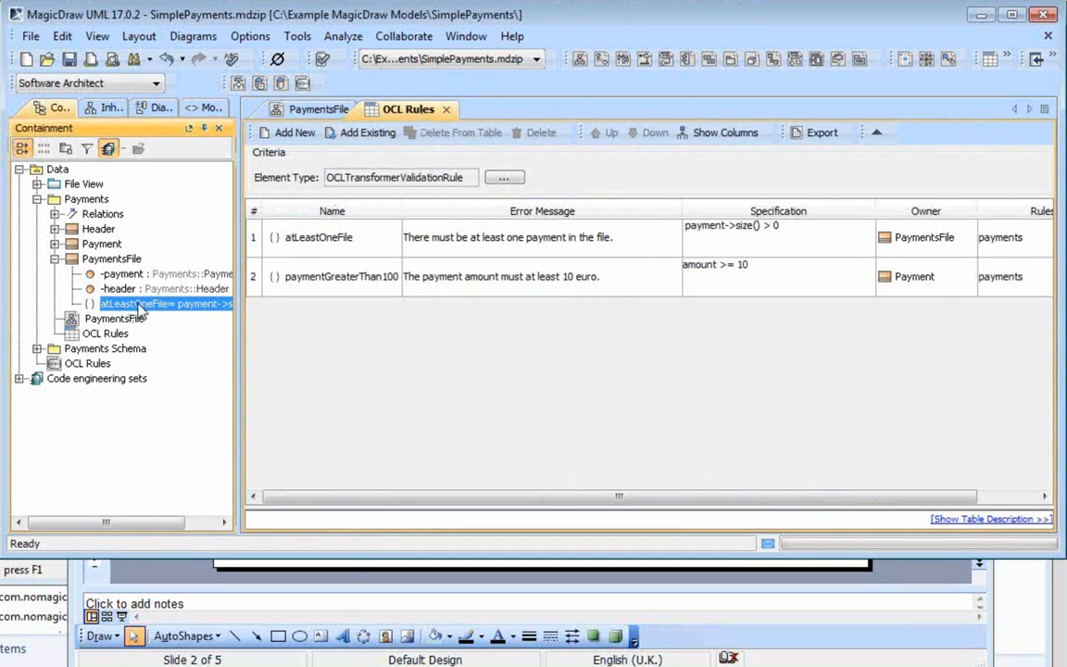
{"action": "right_click", "coordinate": [137, 304]}
{"action": "left_click", "coordinate": [186, 530]}
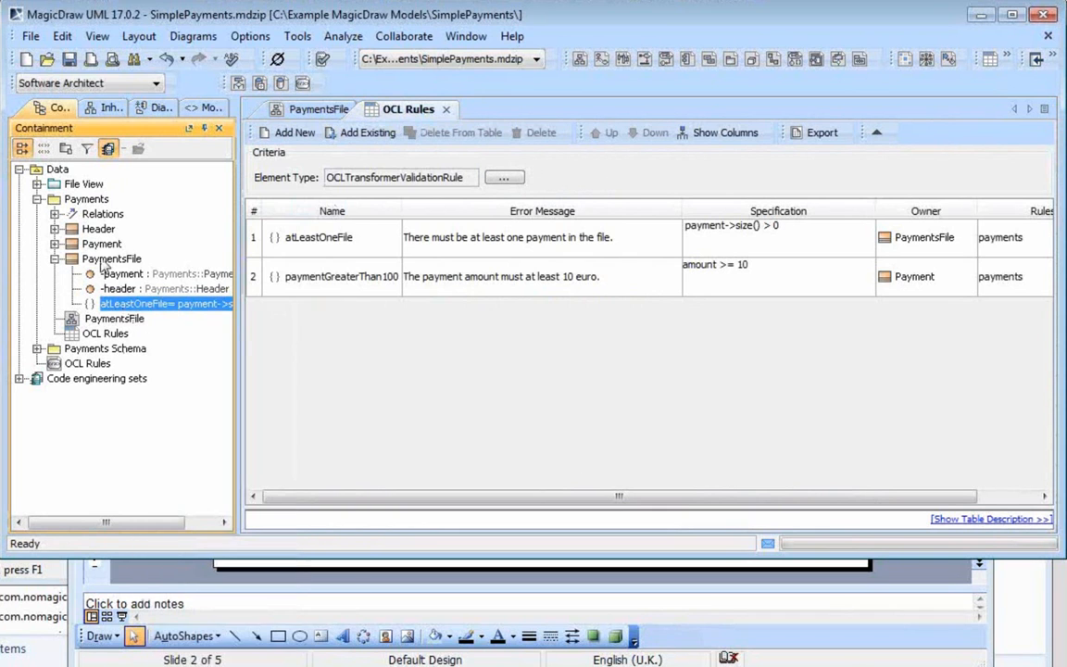
{"action": "left_click", "coordinate": [102, 260]}
{"action": "right_click", "coordinate": [124, 259]}
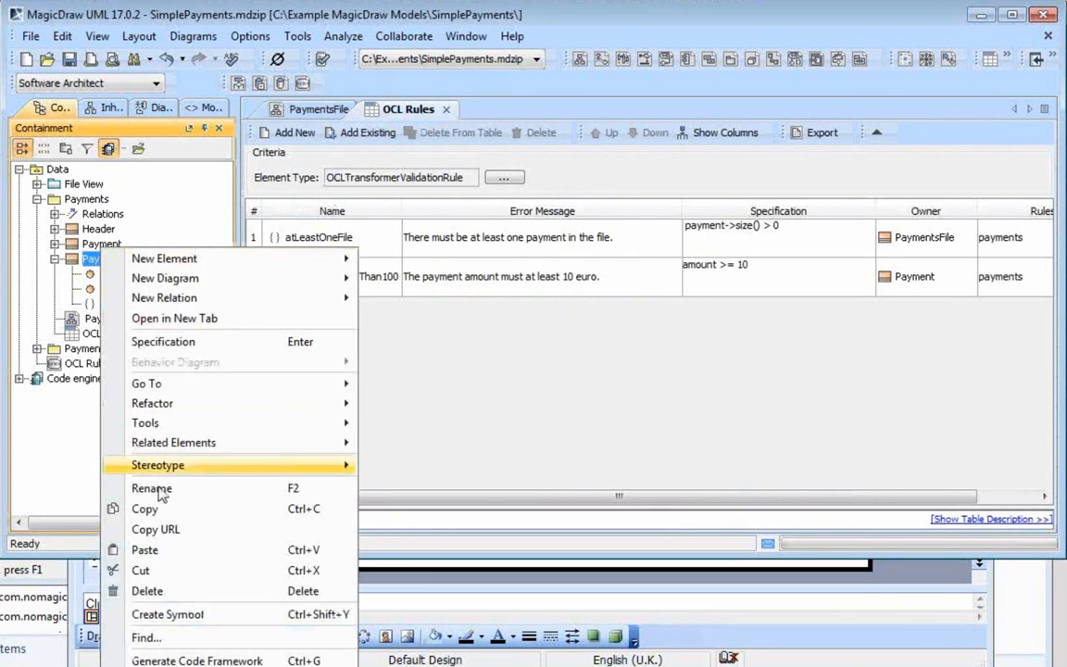
{"action": "left_click", "coordinate": [157, 547]}
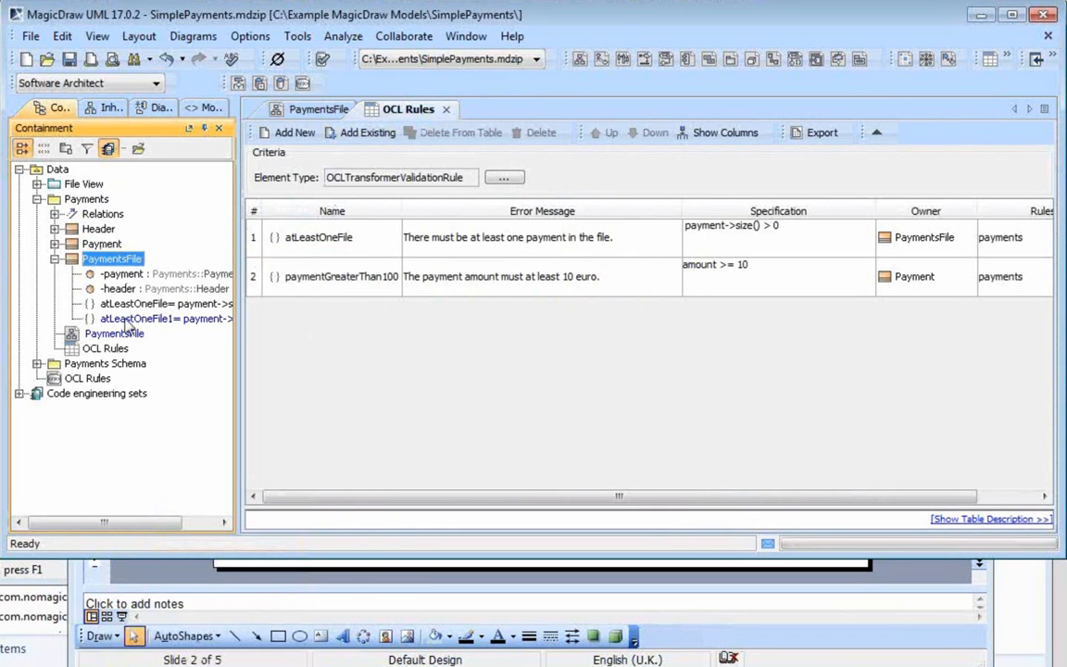
{"action": "left_click", "coordinate": [126, 319]}
{"action": "left_click_drag", "start_coordinate": [126, 321], "coordinate": [312, 337]}
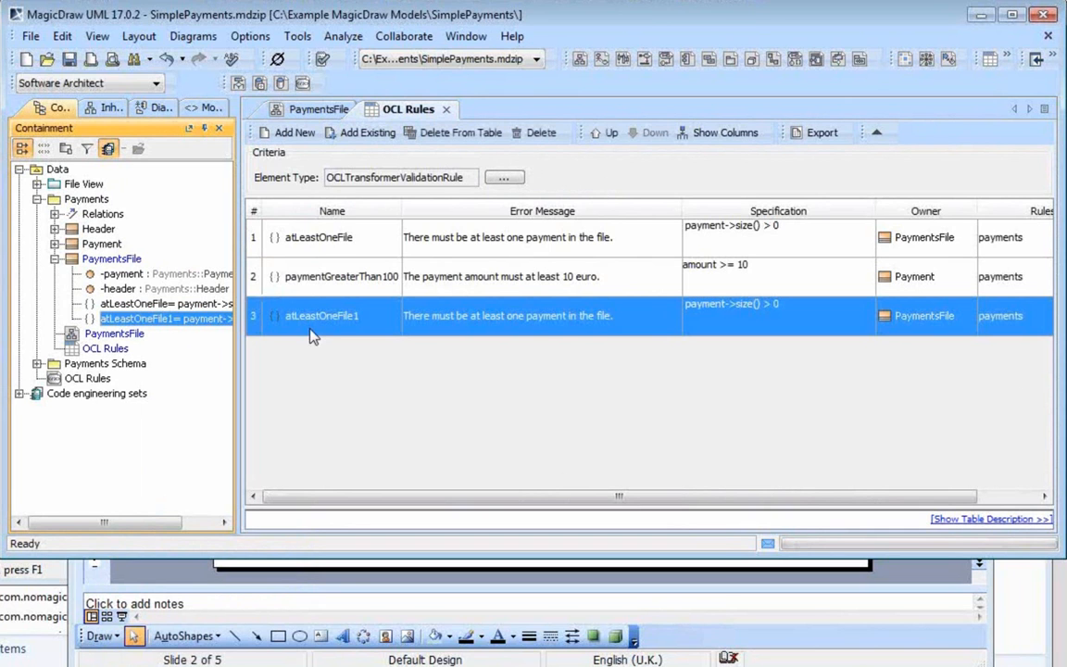
Step: Rename the copied rule in the OCL Rules table as totalMatchesSumOfPayments
{"action": "double_click", "coordinate": [323, 319]}
{"action": "left_click", "coordinate": [330, 315]}
{"action": "left_click_drag", "start_coordinate": [332, 316], "coordinate": [264, 316]}
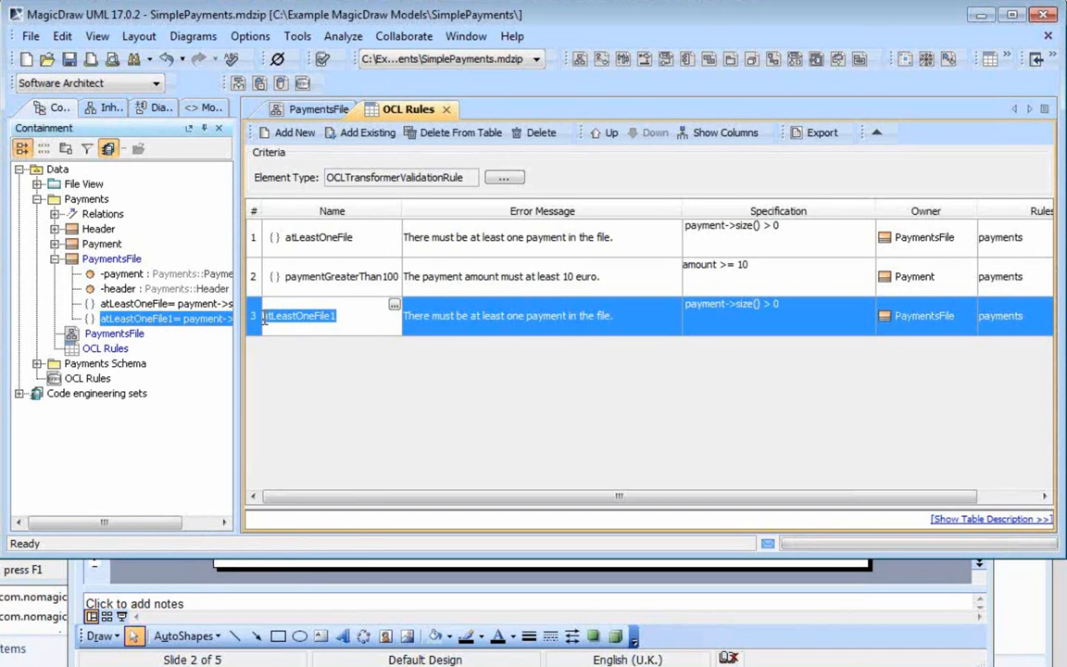
{"action": "type", "text": "TotalMat"}
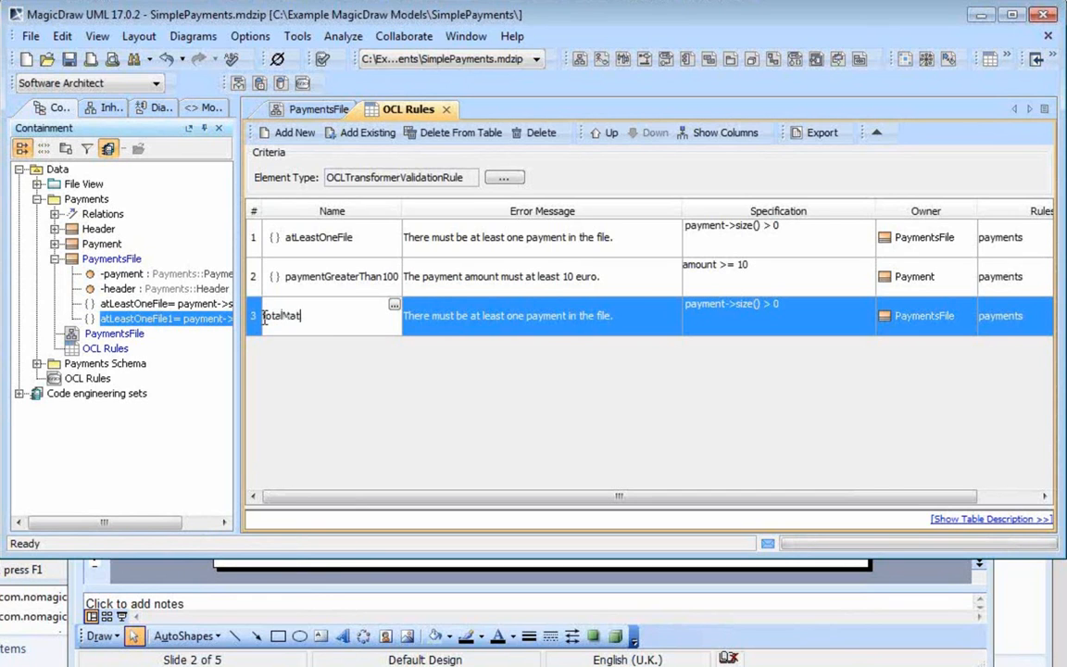
{"action": "type", "text": "chesSumOfPayments"}
{"action": "key", "text": "Tab"}
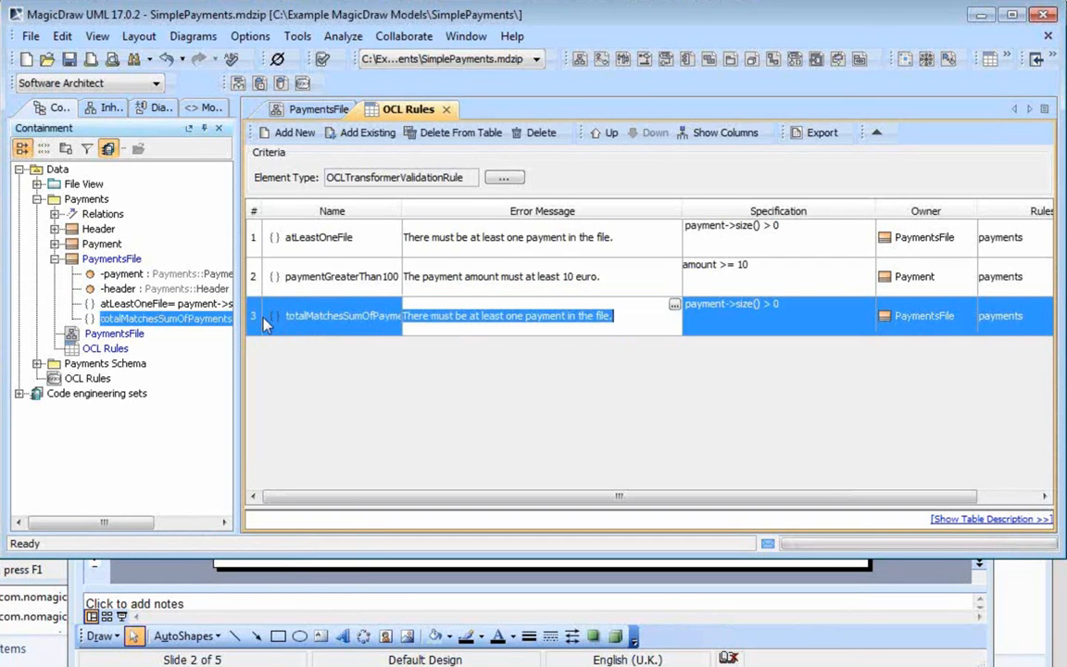
Step: Set the new rule's error message to "The total in the header must match the sum of all the payments in the file."
{"action": "key", "text": "BackSpace"}
{"action": "type", "text": "The total in"}
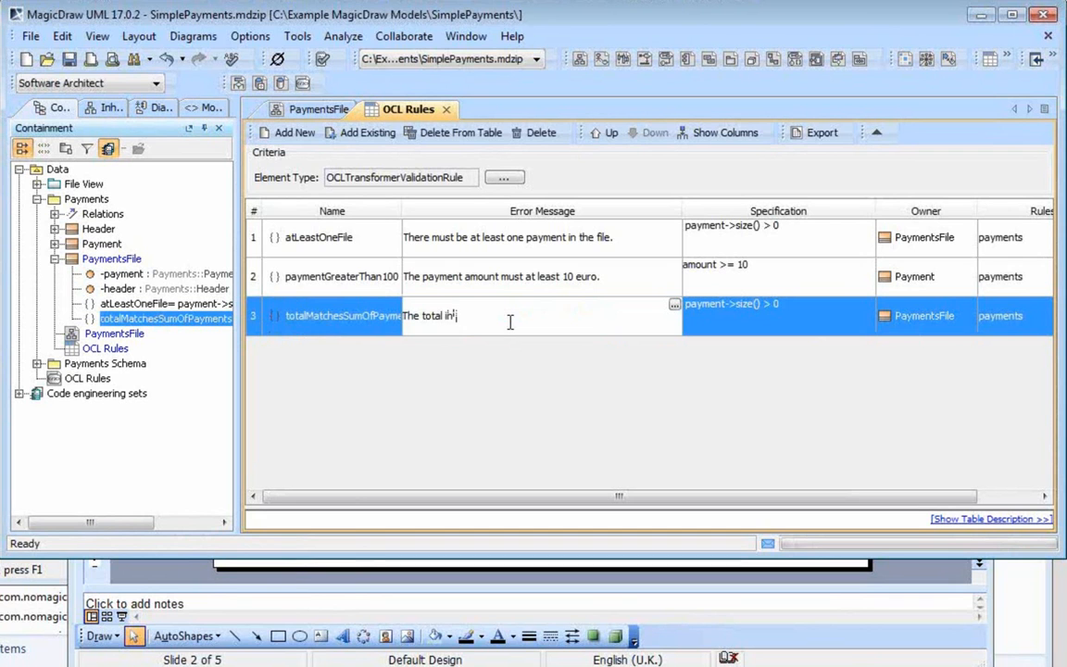
{"action": "type", "text": " the header must match the "}
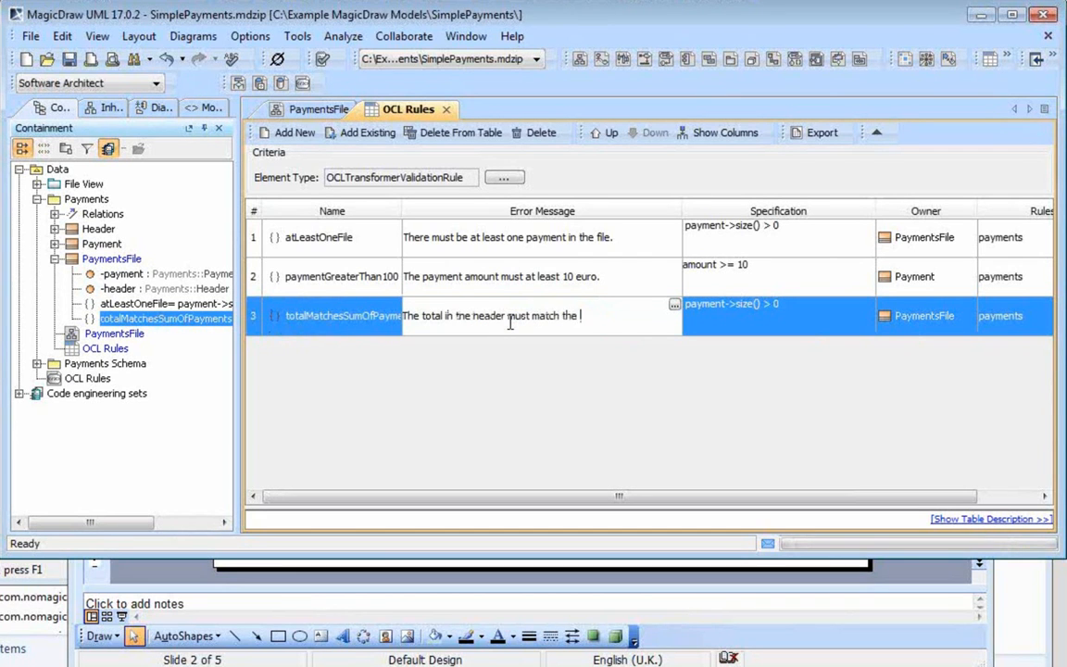
{"action": "type", "text": "sum of all the payments in the file."}
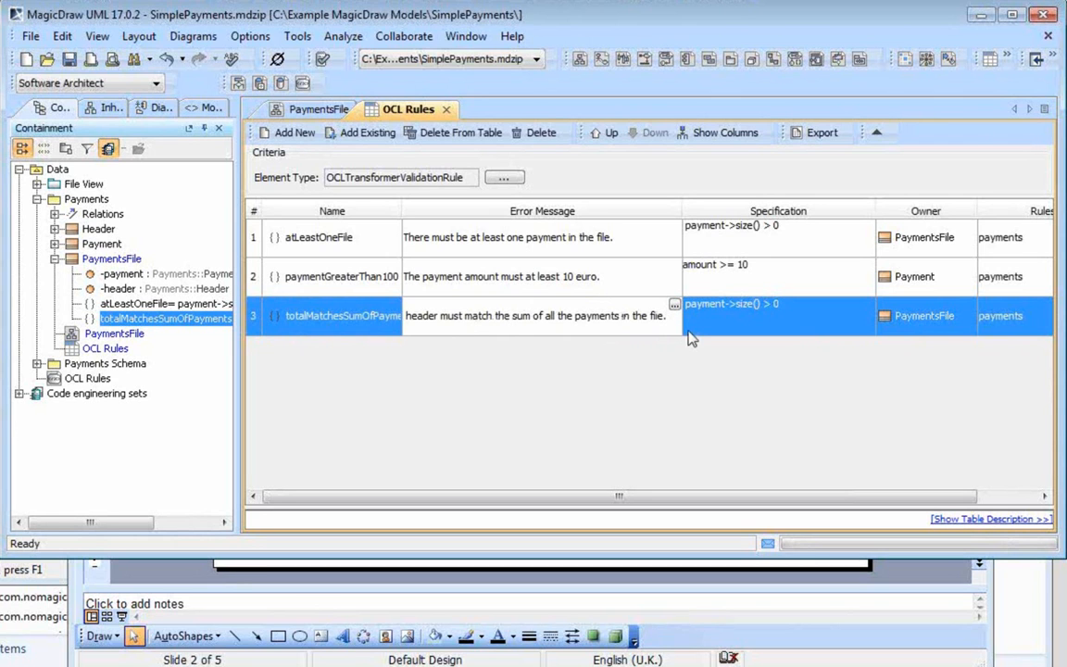
{"action": "left_click", "coordinate": [493, 316]}
{"action": "key", "text": "Home"}
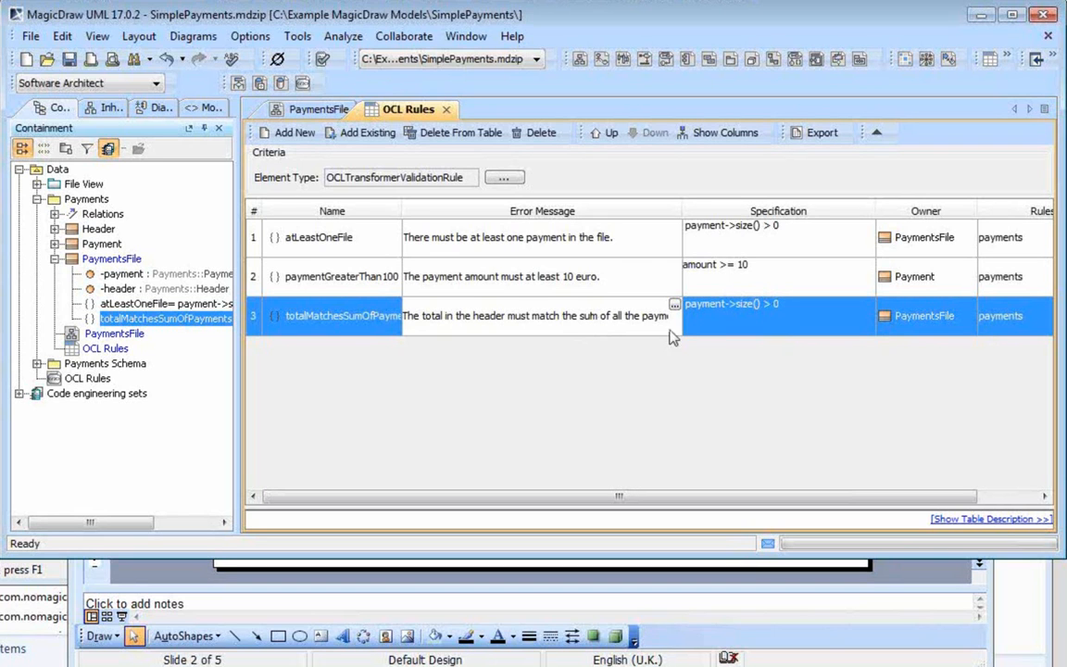
Step: Replace the specification of the totalMatchesSumOfPayments rule with header.total = payment.amoun->sum()
{"action": "left_click", "coordinate": [787, 310]}
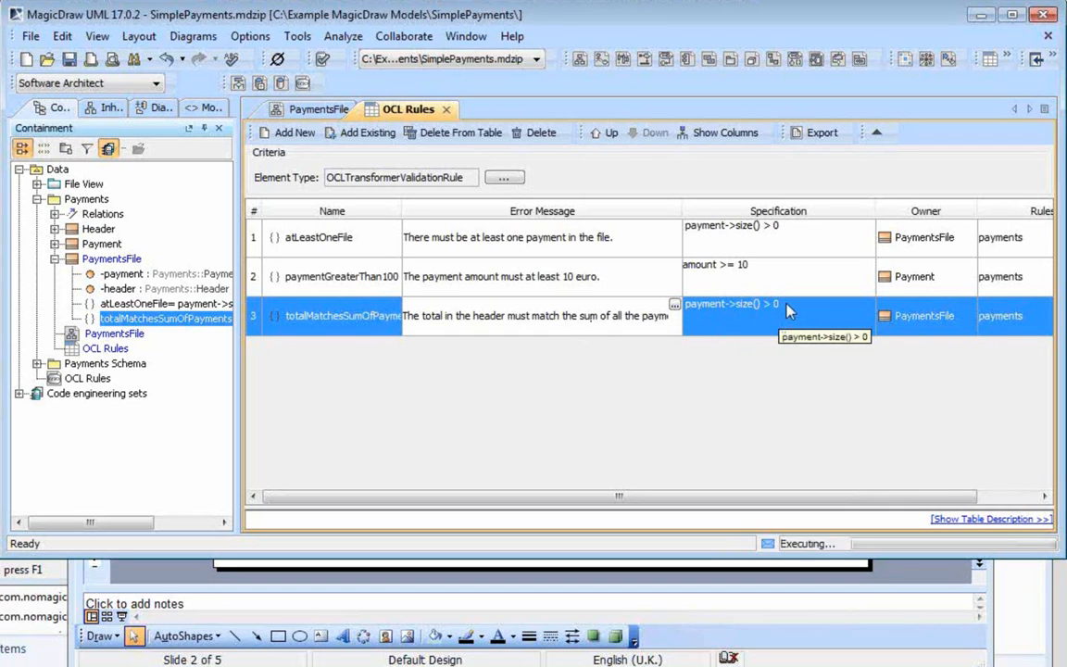
{"action": "left_click_drag", "start_coordinate": [784, 308], "coordinate": [688, 310]}
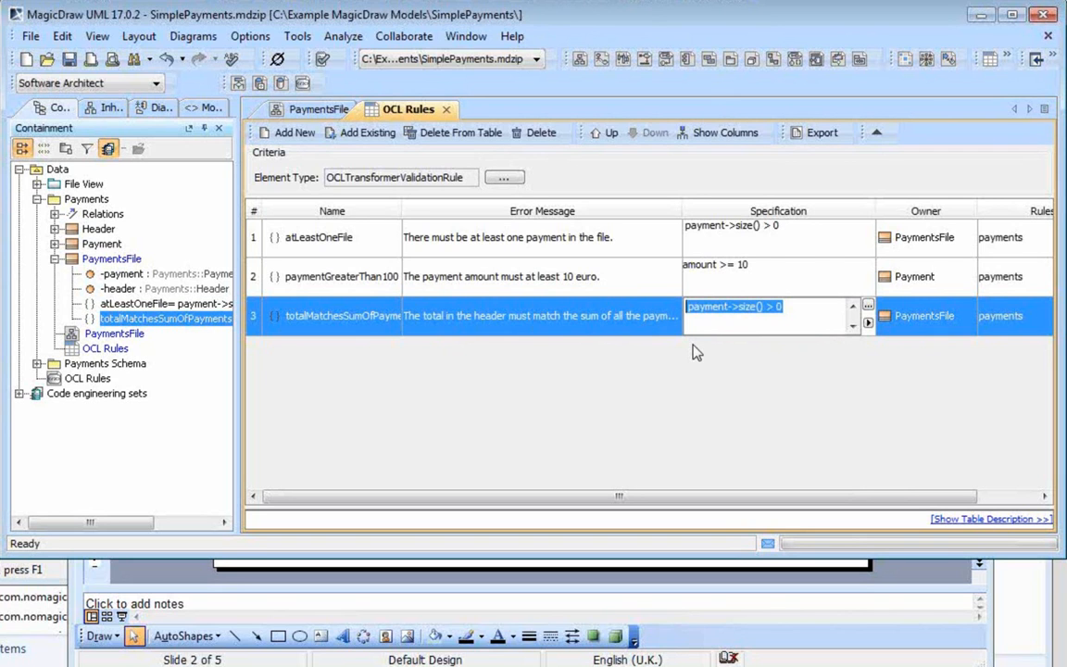
{"action": "type", "text": "header"}
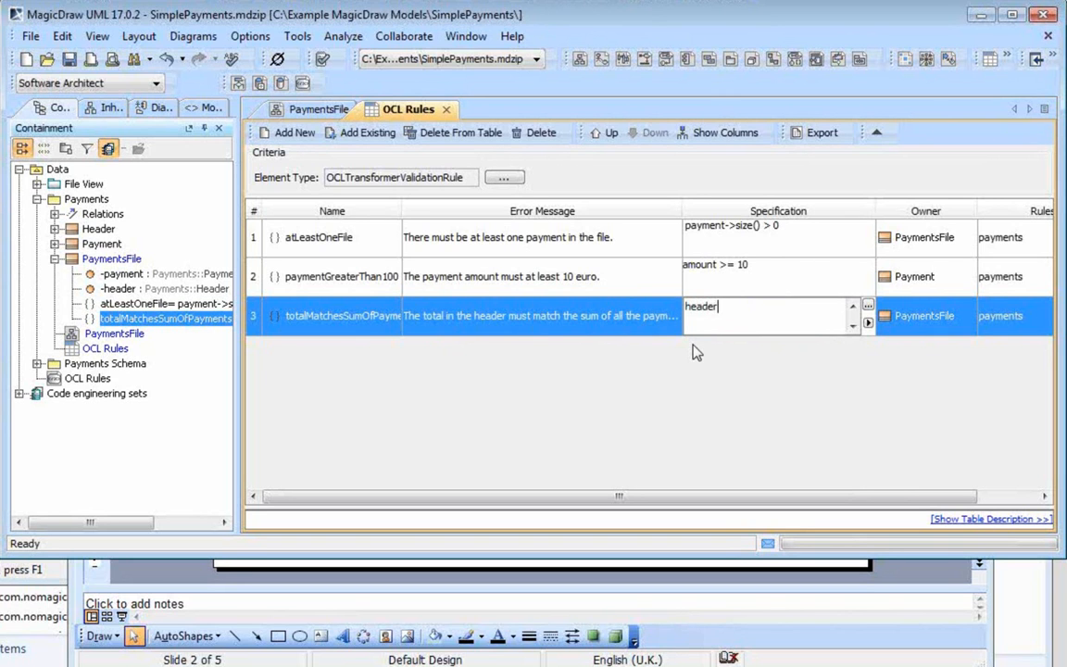
{"action": "type", "text": ".total = payment.amount->"}
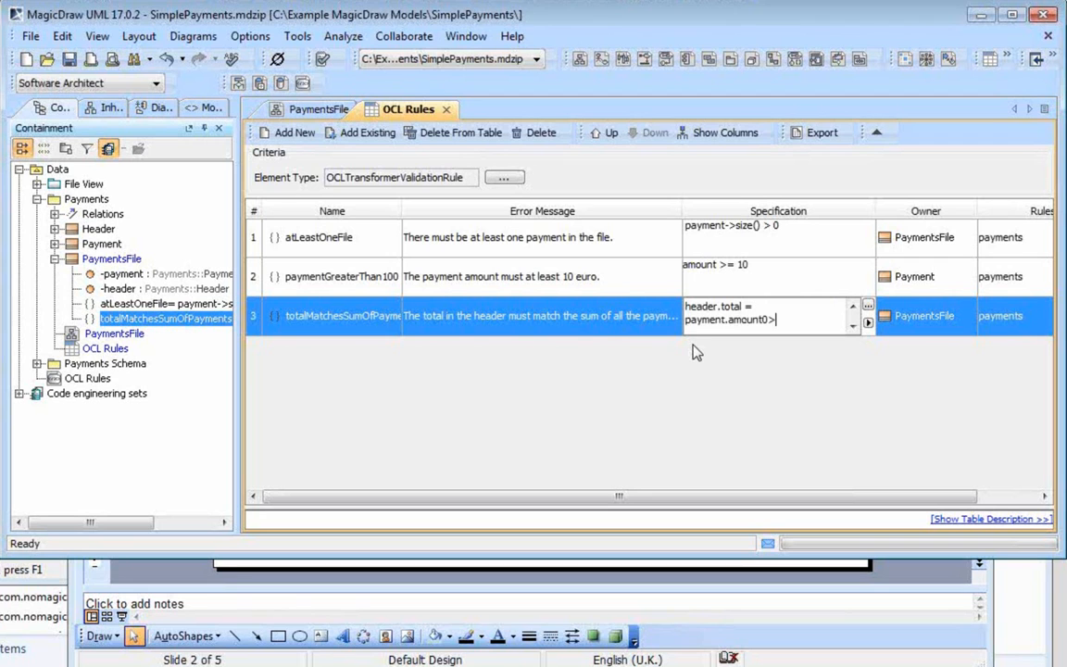
{"action": "key", "text": "BackSpace"}
{"action": "key", "text": "BackSpace"}
{"action": "key", "text": "BackSpace"}
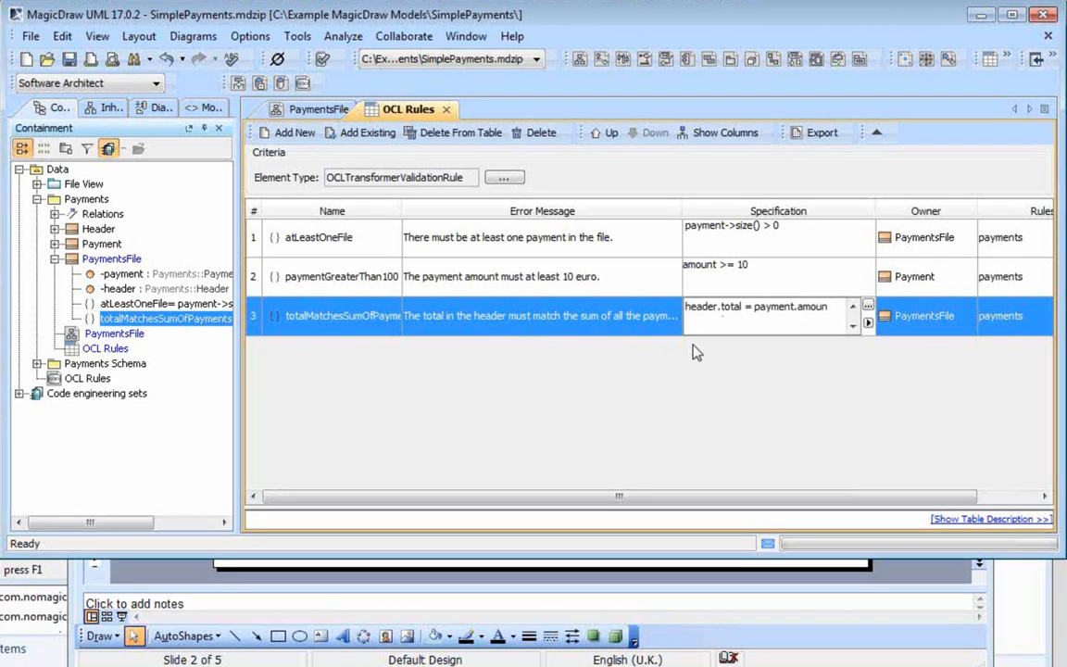
{"action": "type", "text": "->s"}
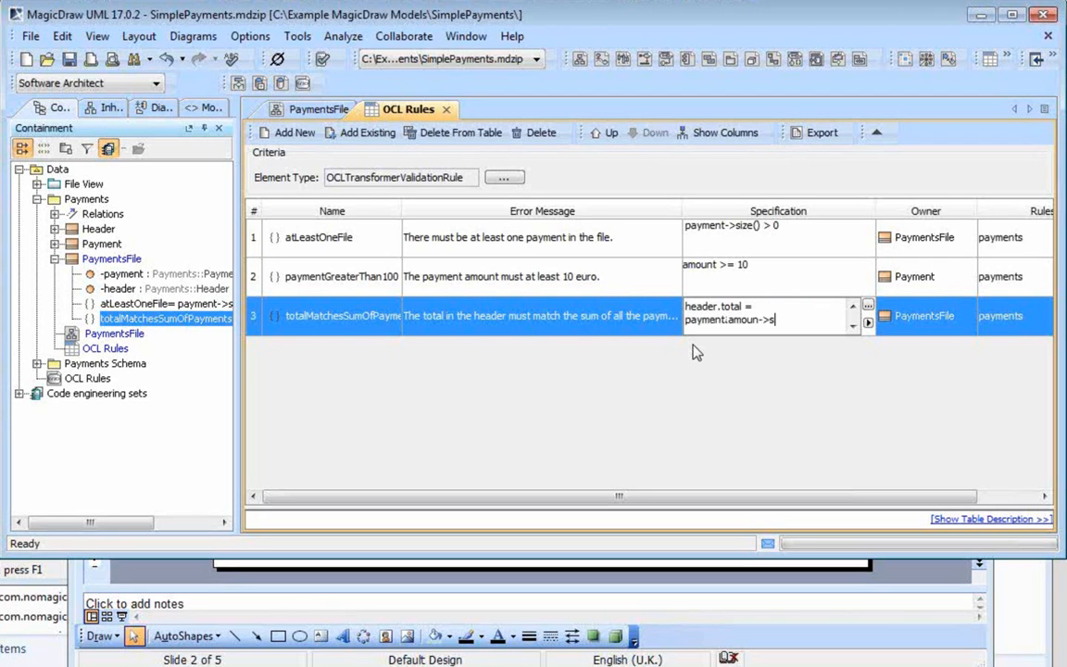
{"action": "type", "text": "um()"}
{"action": "left_click", "coordinate": [116, 262]}
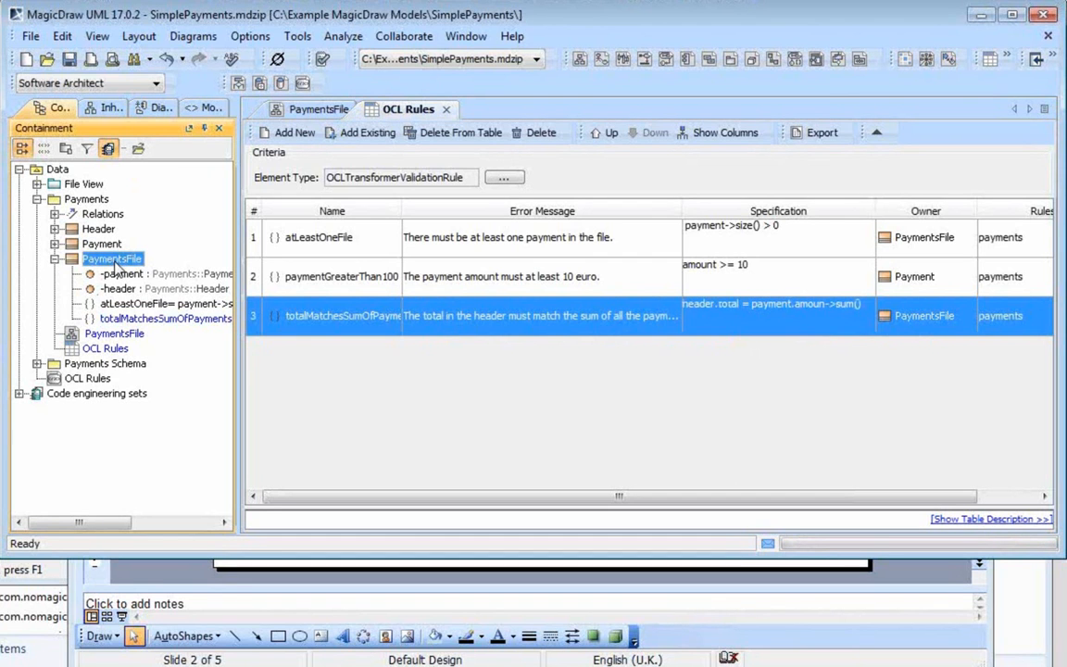
Step: Generate the payments ruleset from the Payments package with Cameo OCL Transformer
{"action": "right_click", "coordinate": [85, 197]}
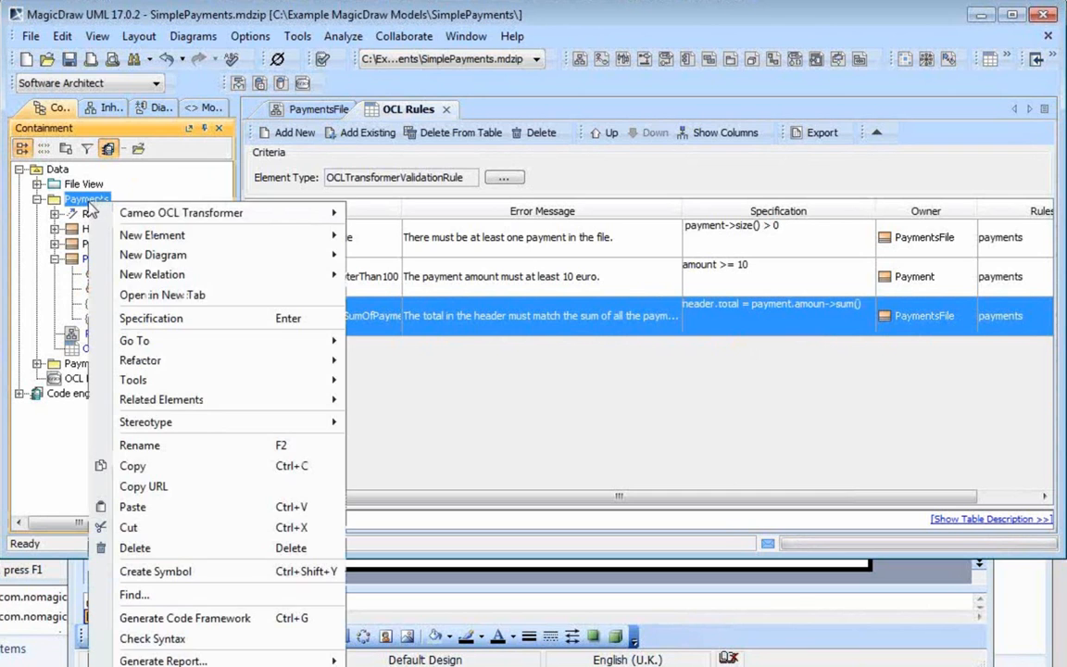
{"action": "mouse_move", "coordinate": [159, 211]}
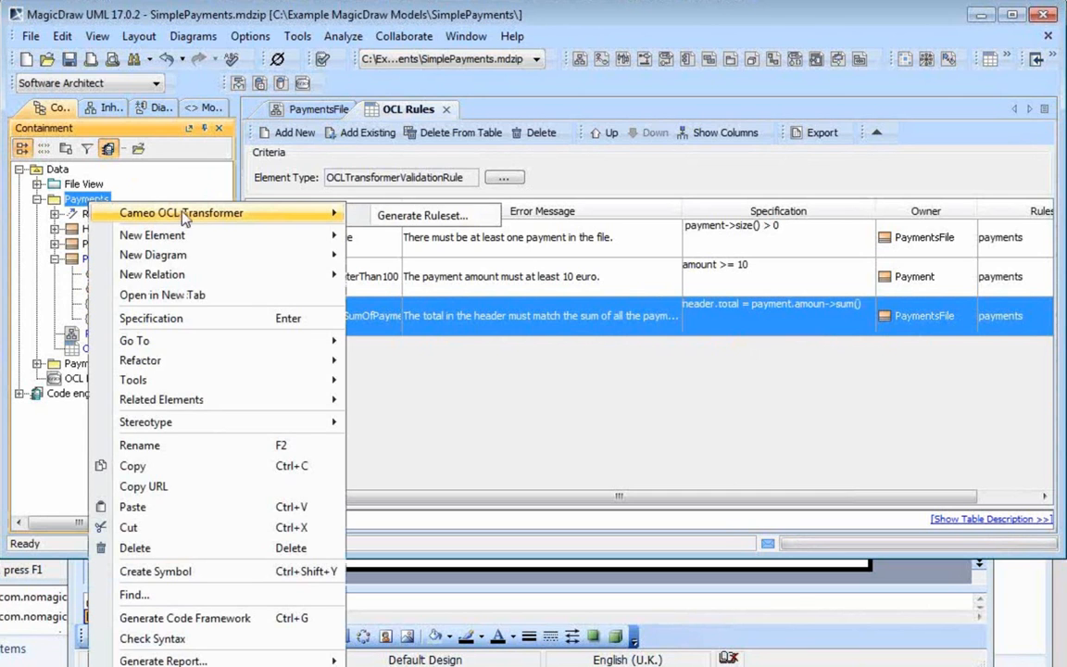
{"action": "left_click", "coordinate": [379, 216]}
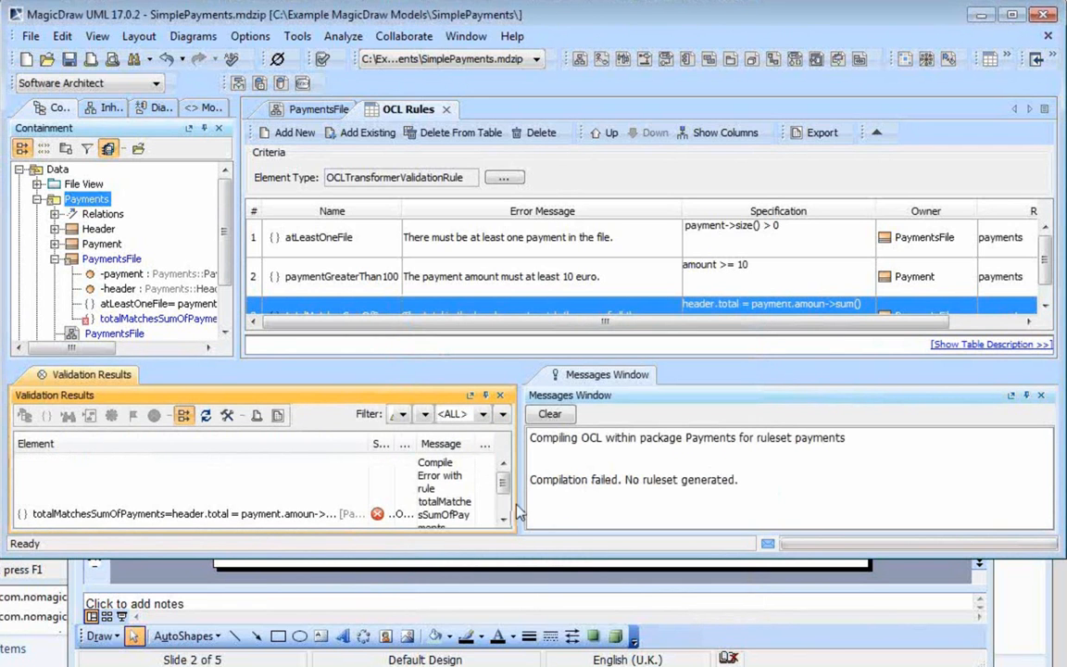
Step: Examine the full compile error message in the validation results and locate the faulty rule in the containment tree
{"action": "left_click_drag", "start_coordinate": [520, 502], "coordinate": [838, 512]}
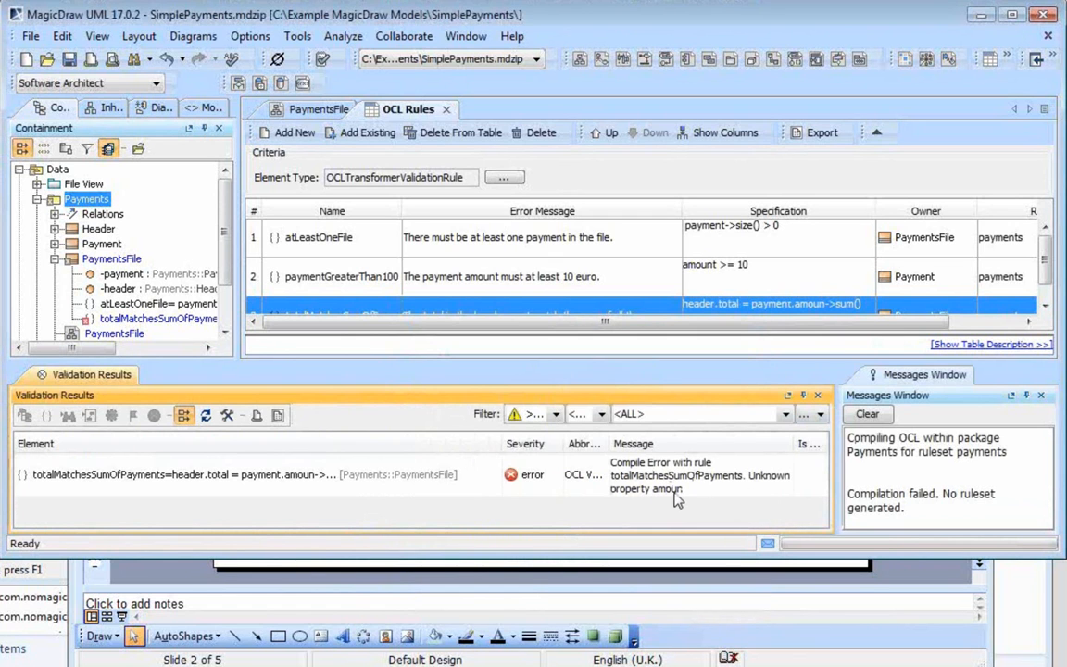
{"action": "left_click", "coordinate": [311, 490]}
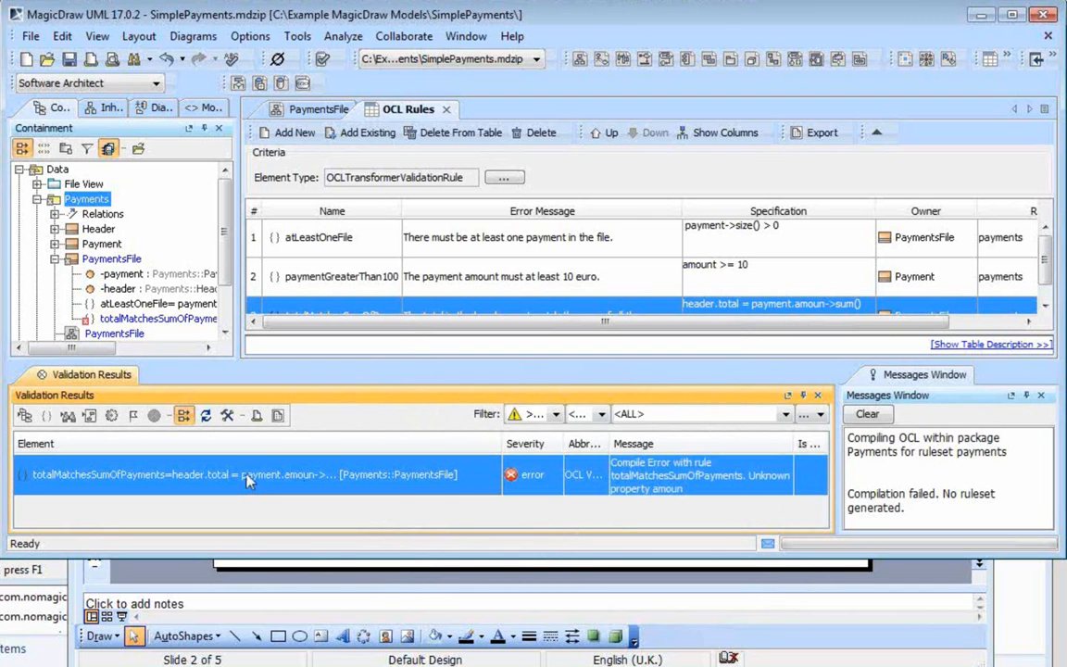
{"action": "right_click", "coordinate": [248, 478]}
{"action": "left_click", "coordinate": [276, 512]}
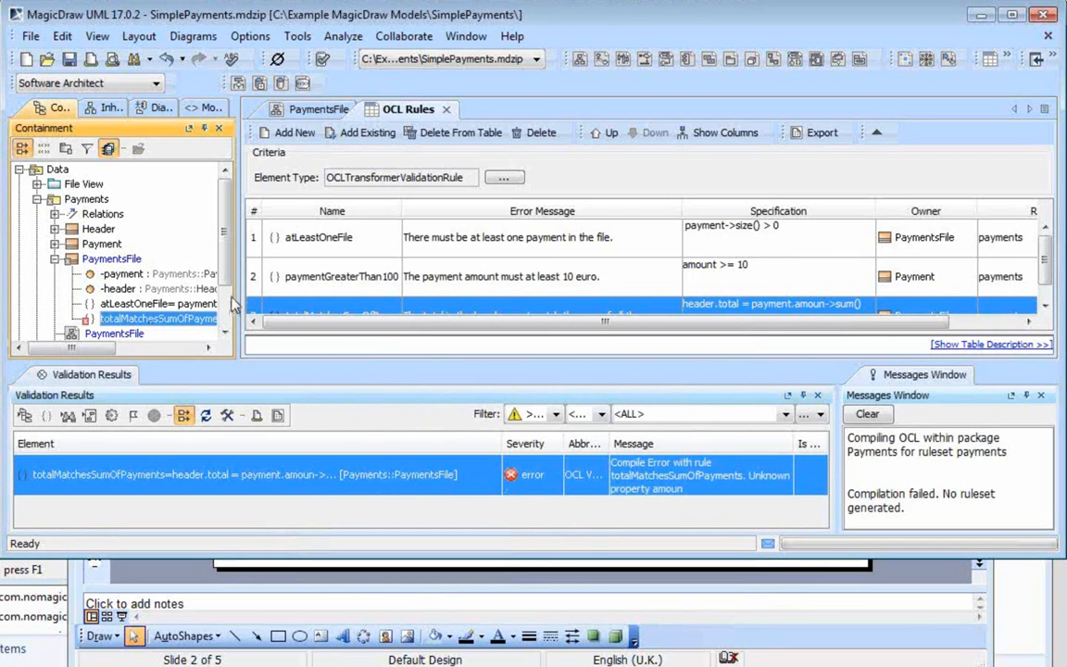
{"action": "left_click_drag", "start_coordinate": [238, 294], "coordinate": [289, 294]}
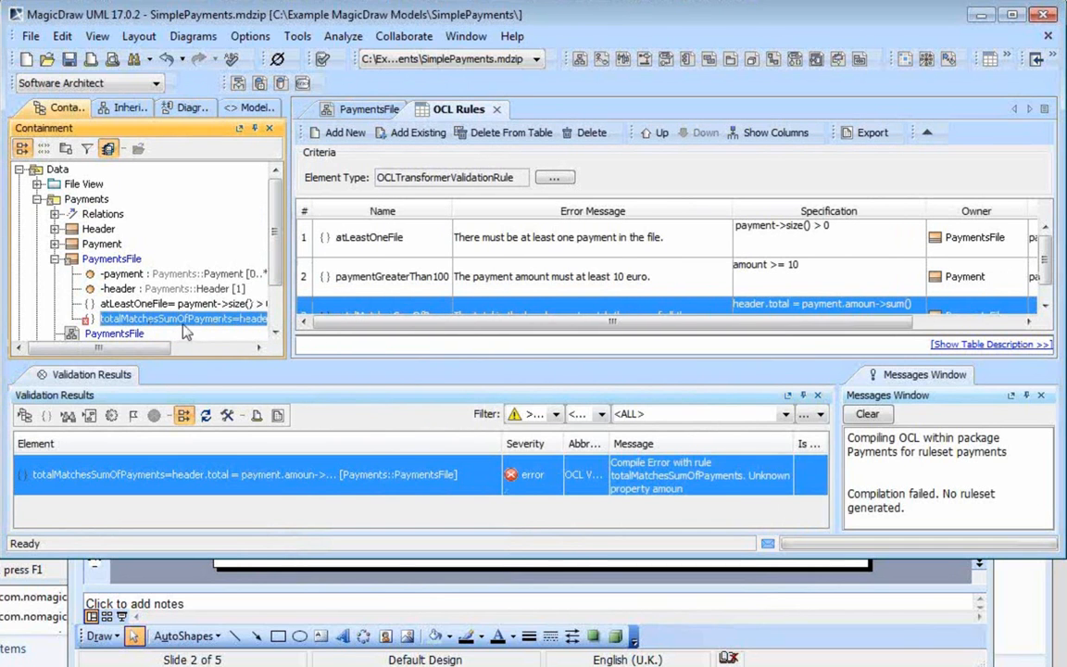
Step: Correct the totalMatchesSumOfPayments specification to header.total = payment.amount->sum() and rerun the validation to compile the rules
{"action": "left_click_drag", "start_coordinate": [357, 554], "coordinate": [358, 618]}
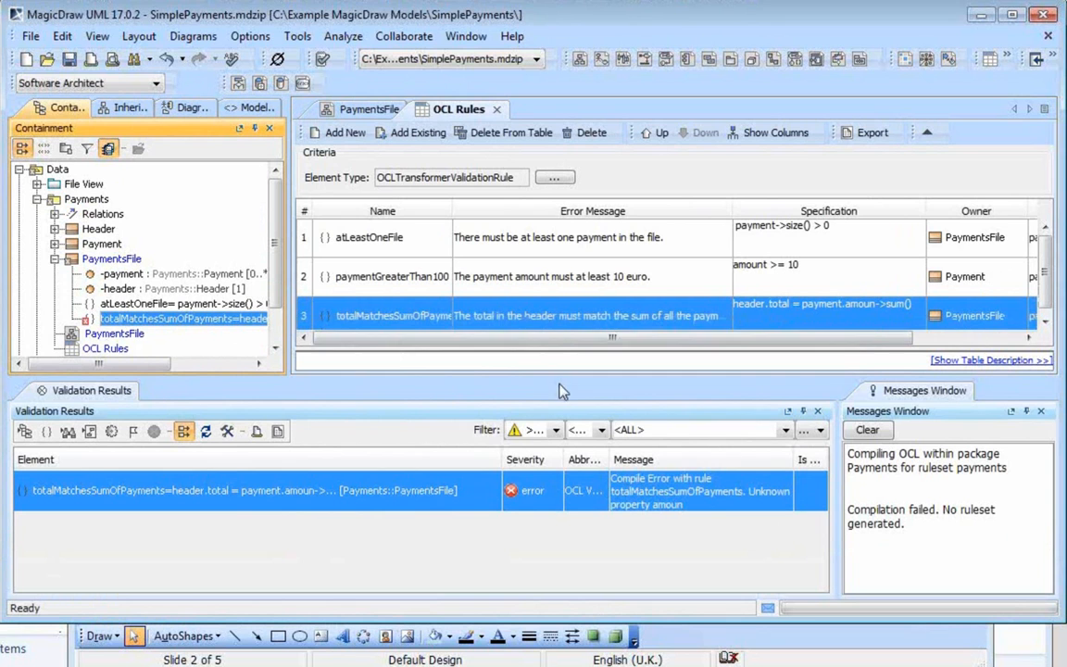
{"action": "left_click", "coordinate": [875, 312]}
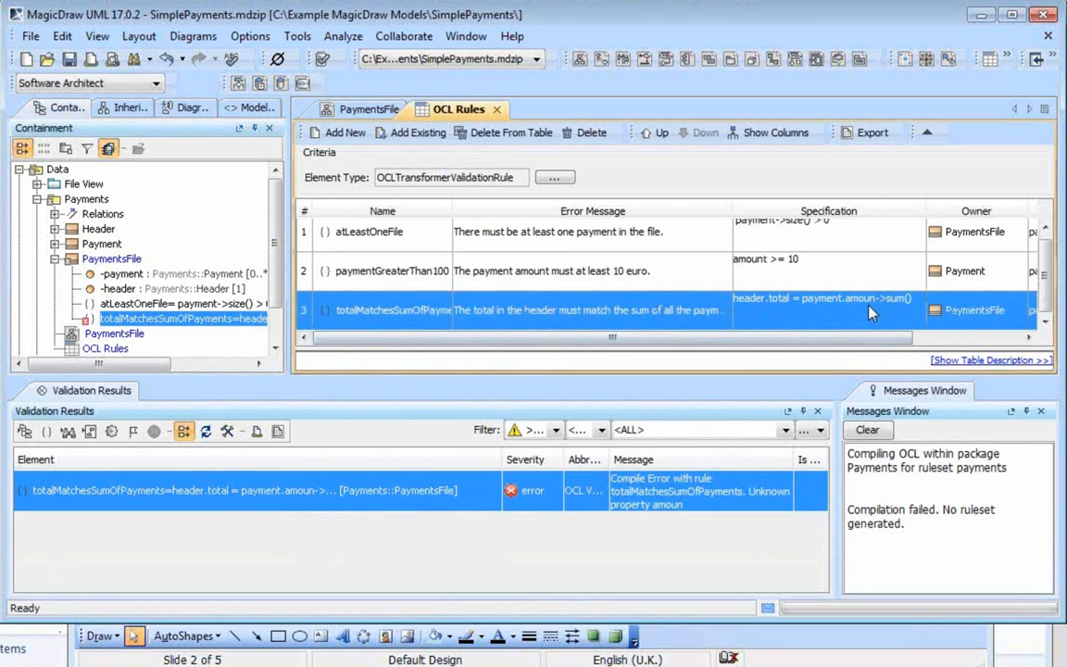
{"action": "left_click", "coordinate": [807, 323]}
{"action": "type", "text": "t"}
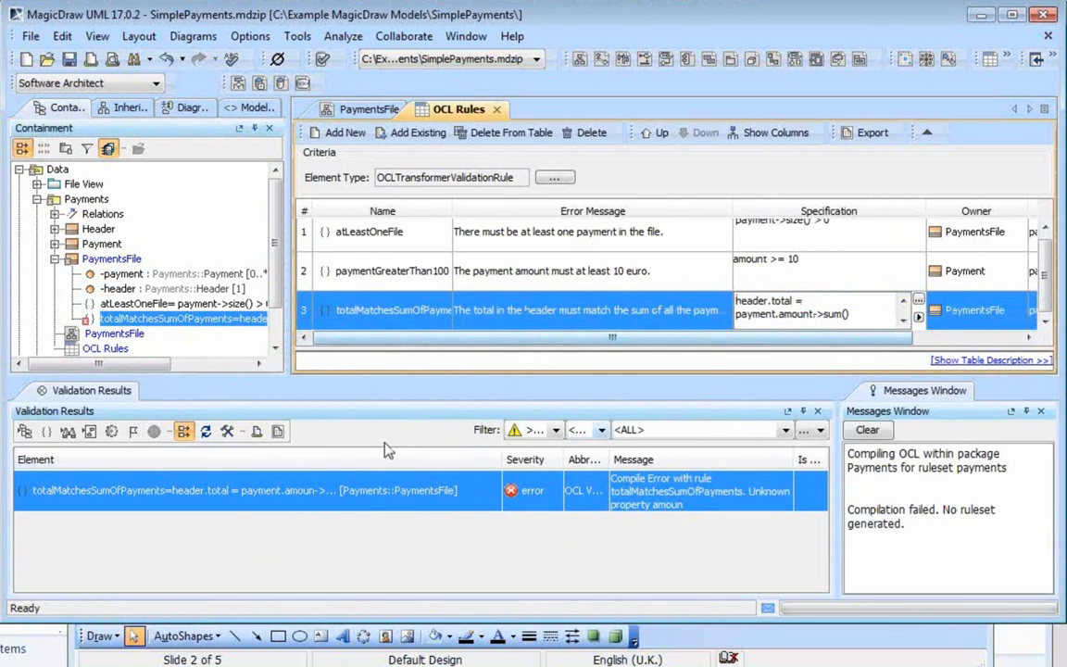
{"action": "left_click", "coordinate": [206, 432]}
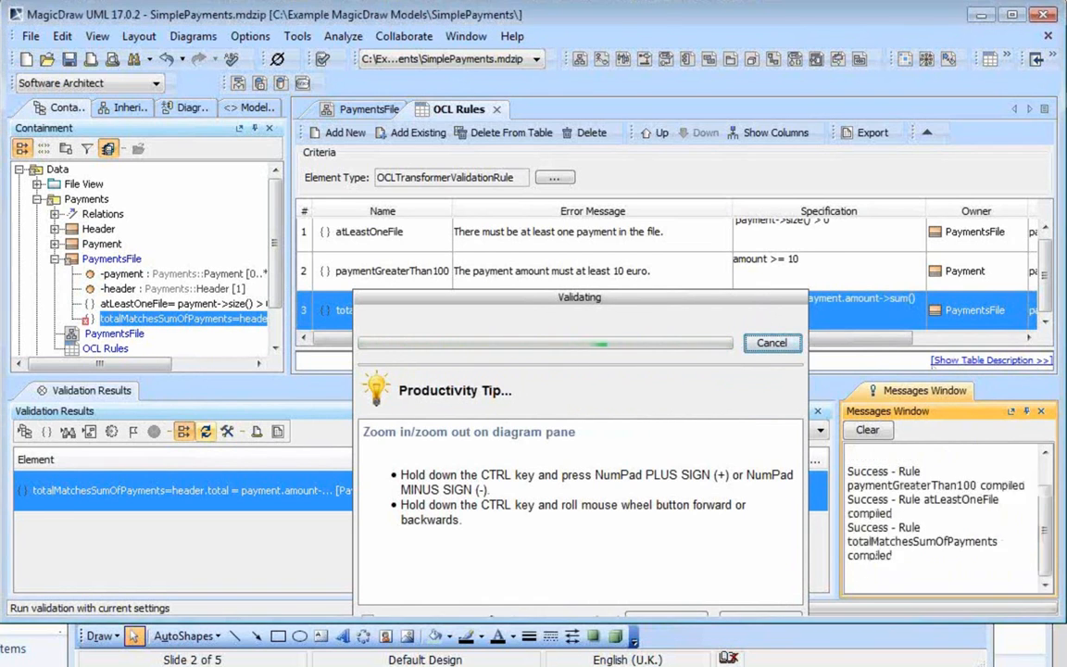
{"action": "left_click_drag", "start_coordinate": [1051, 556], "coordinate": [1044, 514]}
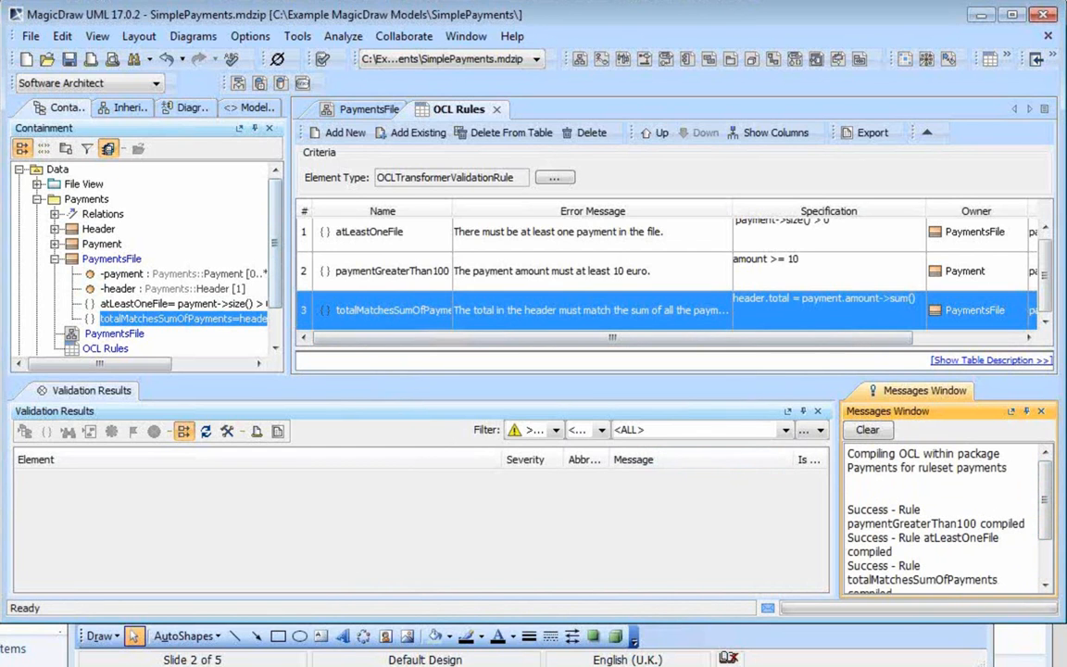
Step: Switch to EditPlus and examine the payment amounts and the header total in FAIL_totalInHeaderMatches.xml
{"action": "key", "text": "alt+Tab"}
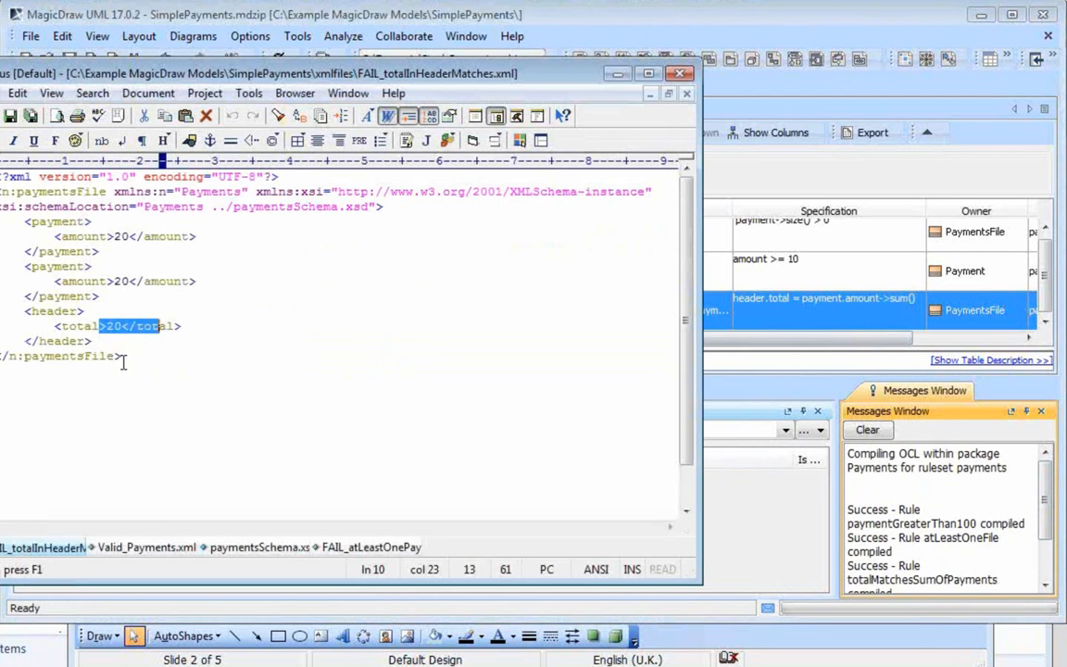
{"action": "key", "text": "ctrl+shift+End"}
{"action": "key", "text": "ctrl+a"}
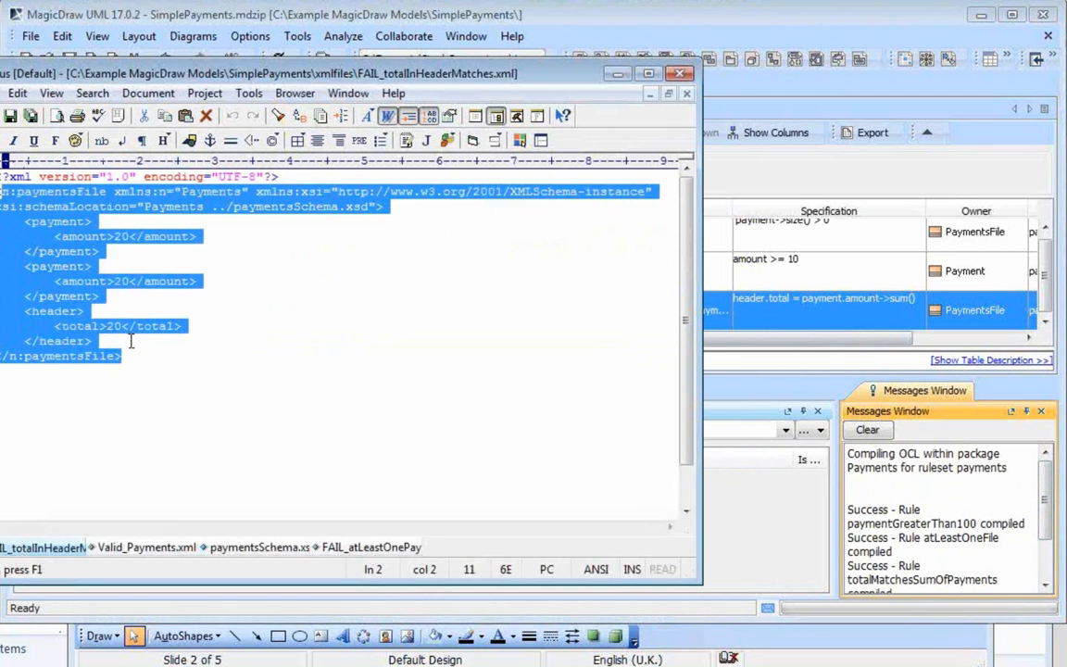
{"action": "left_click", "coordinate": [125, 342]}
{"action": "left_click_drag", "start_coordinate": [135, 358], "coordinate": [16, 206]}
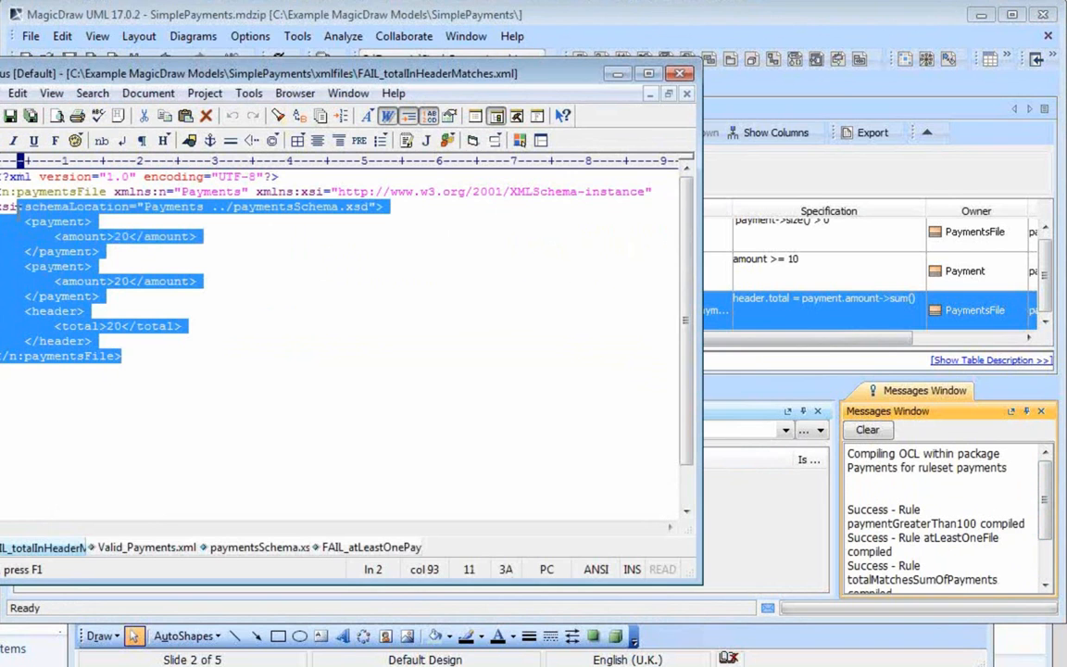
{"action": "left_click", "coordinate": [119, 237]}
{"action": "left_click", "coordinate": [44, 222]}
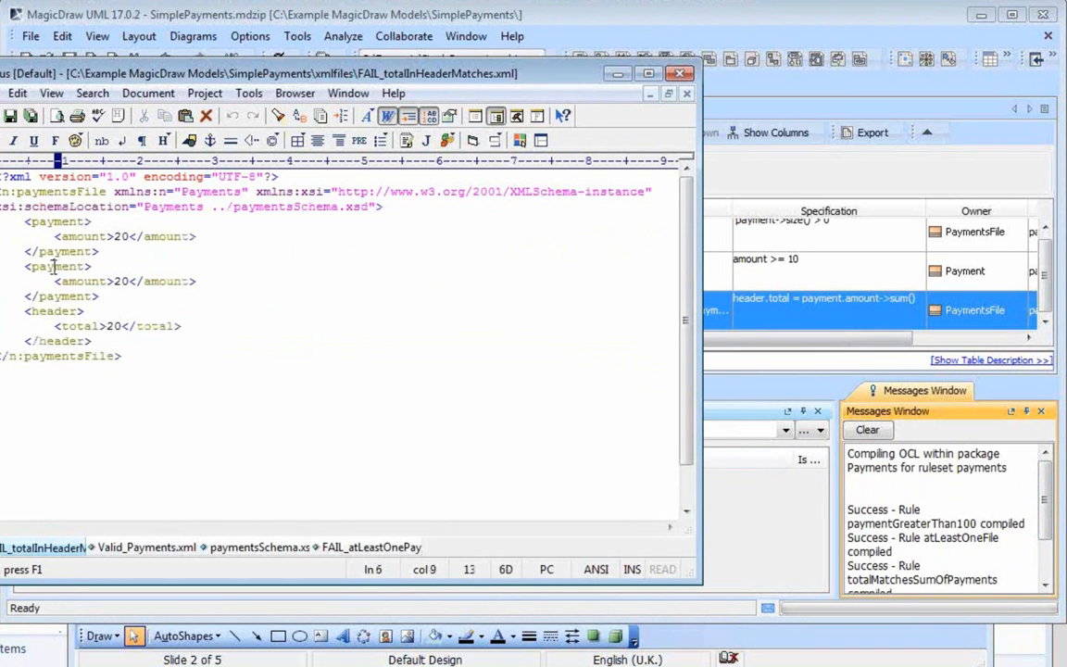
{"action": "left_click", "coordinate": [61, 312]}
{"action": "left_click", "coordinate": [58, 339]}
{"action": "left_click", "coordinate": [82, 224]}
{"action": "double_click", "coordinate": [83, 224]}
{"action": "left_click", "coordinate": [115, 281]}
{"action": "left_click_drag", "start_coordinate": [97, 327], "coordinate": [139, 340]}
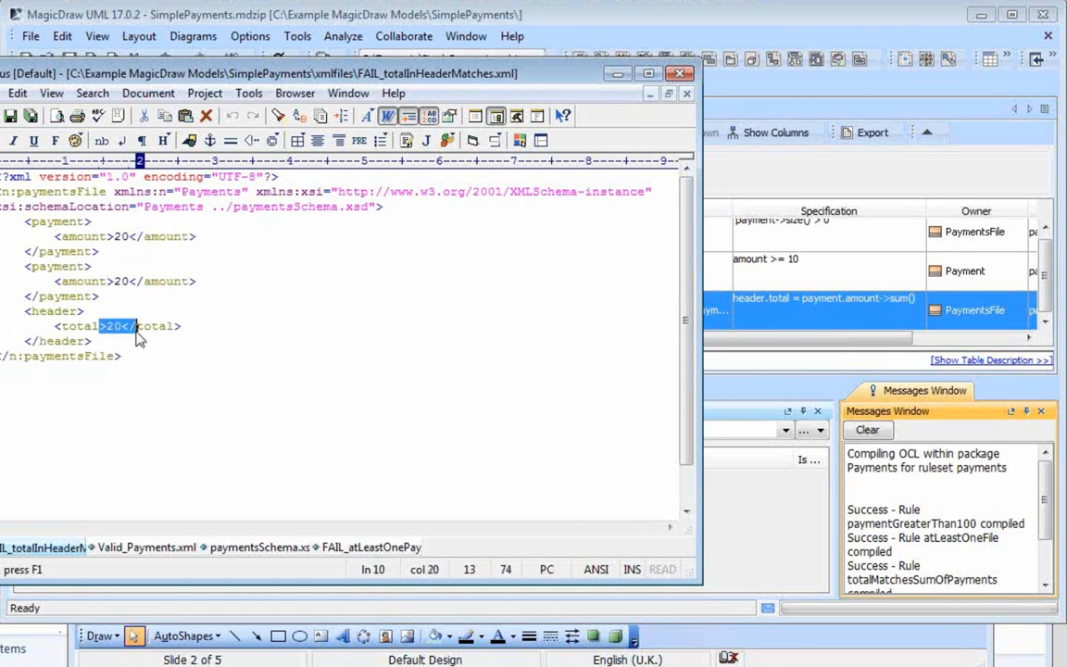
Step: Back in MagicDraw, validate FAIL_totalInHeaderMatches.xml against the SimplePayments ruleset with Cameo OCL Transformer
{"action": "left_click", "coordinate": [547, 20]}
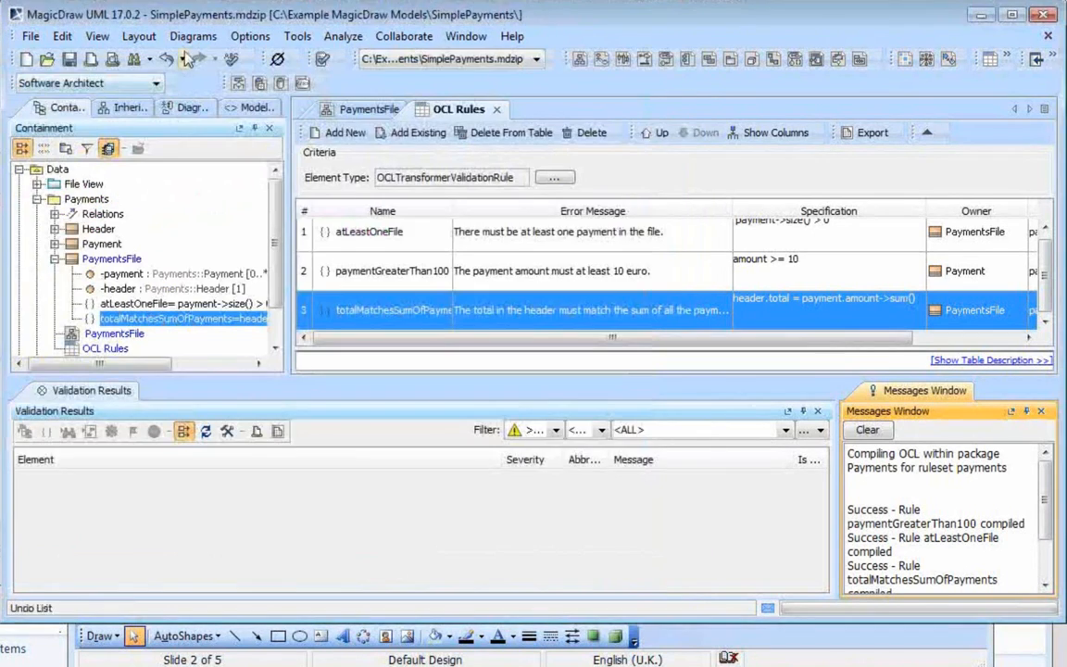
{"action": "left_click", "coordinate": [301, 42]}
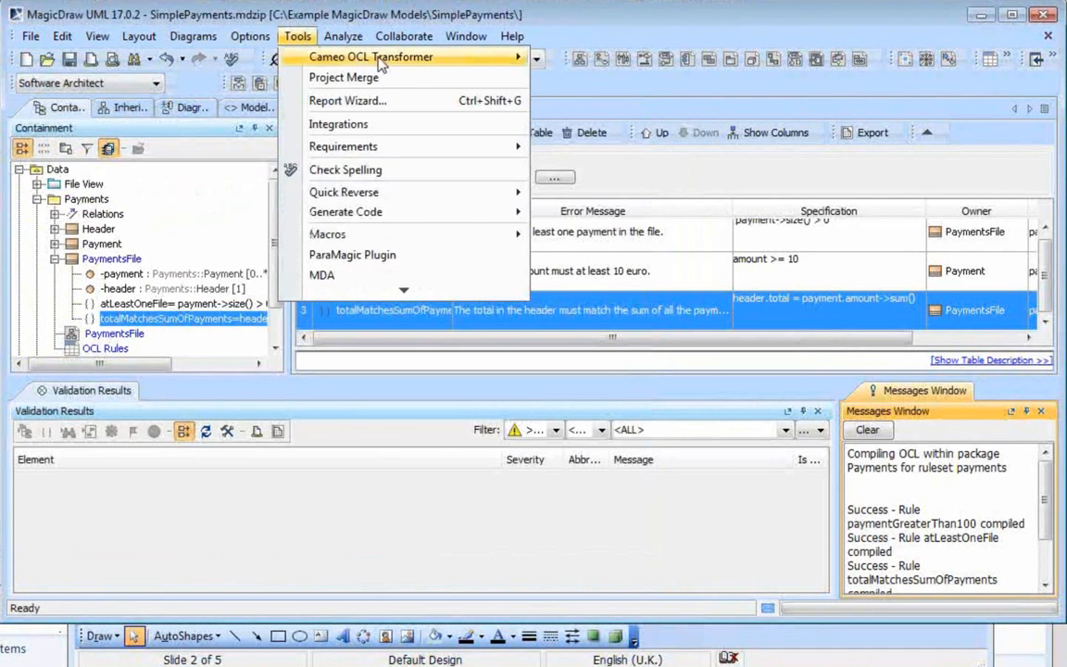
{"action": "mouse_move", "coordinate": [412, 57]}
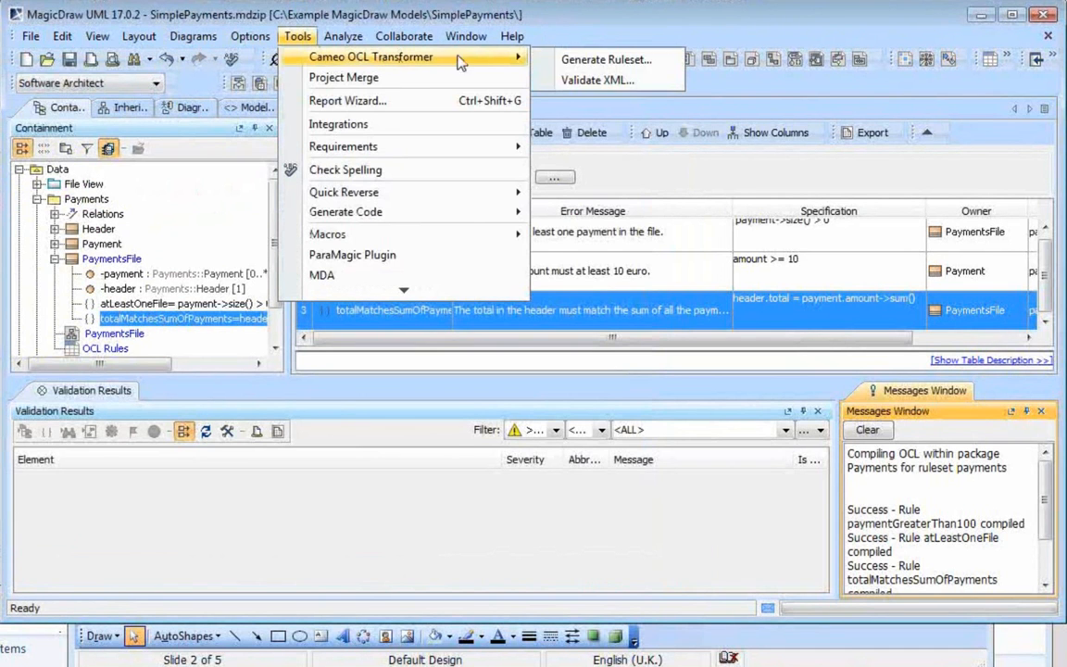
{"action": "left_click", "coordinate": [563, 81]}
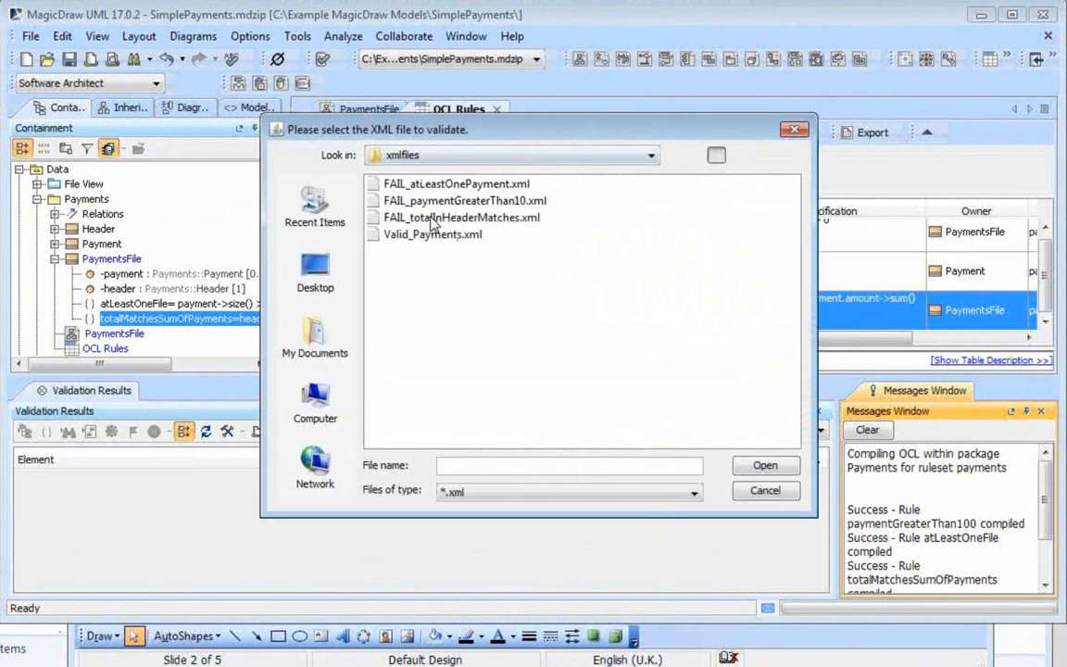
{"action": "left_click", "coordinate": [431, 218]}
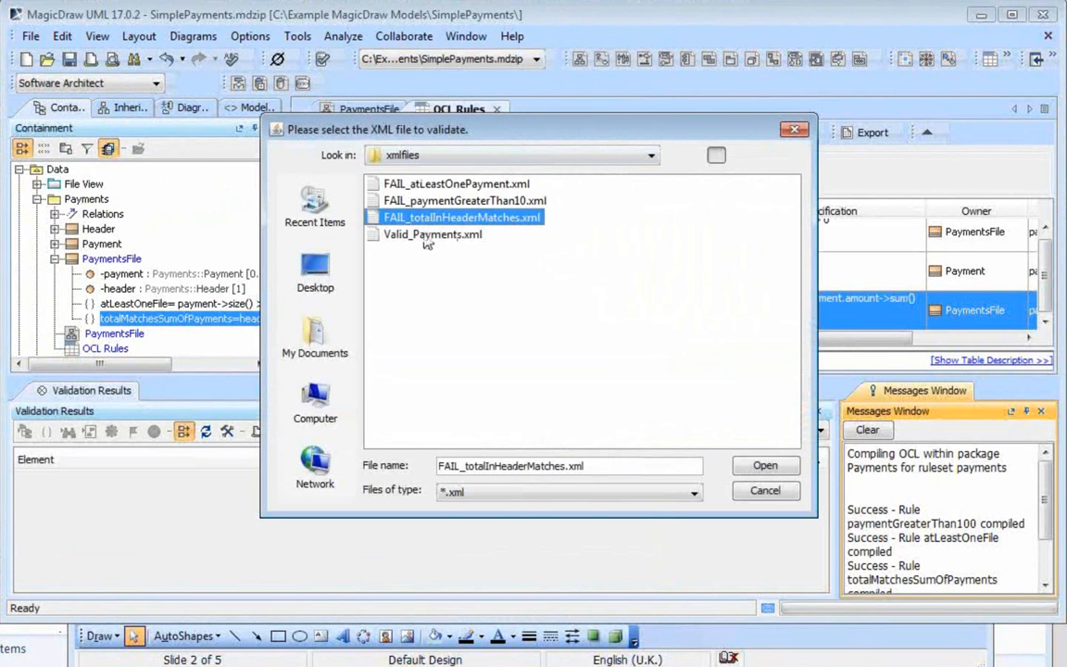
{"action": "left_click", "coordinate": [765, 467]}
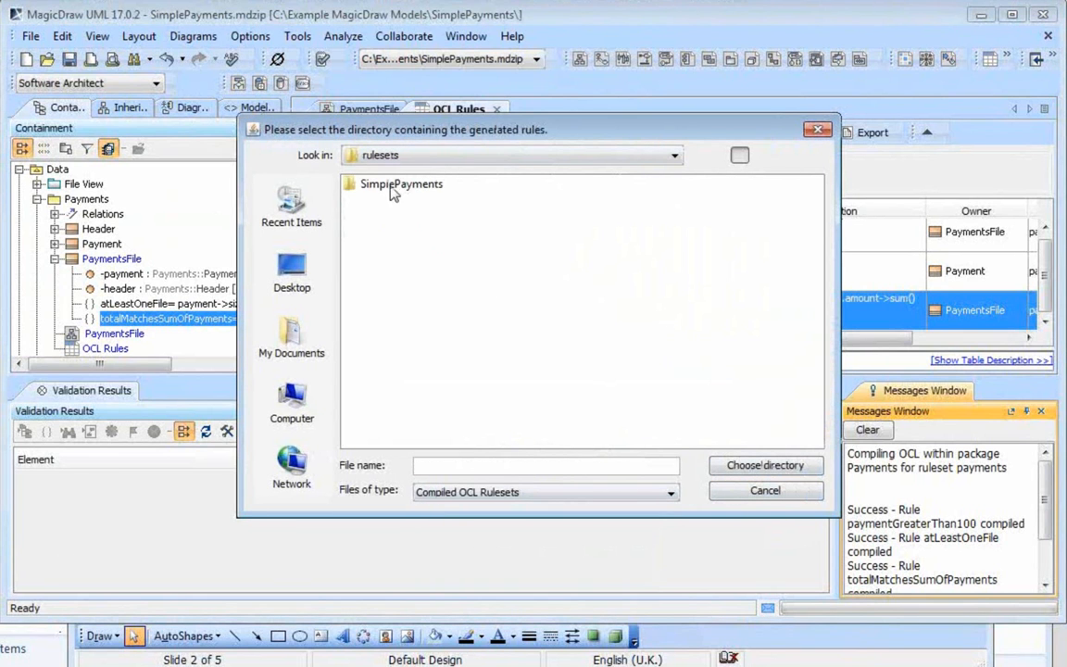
{"action": "left_click", "coordinate": [393, 185]}
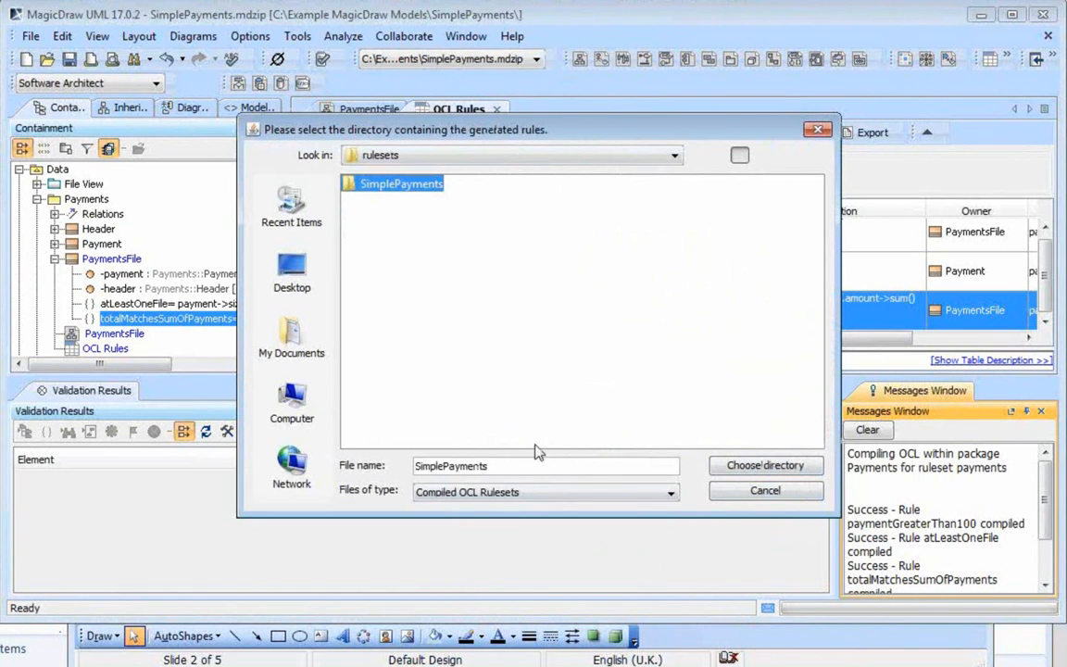
{"action": "left_click", "coordinate": [732, 474]}
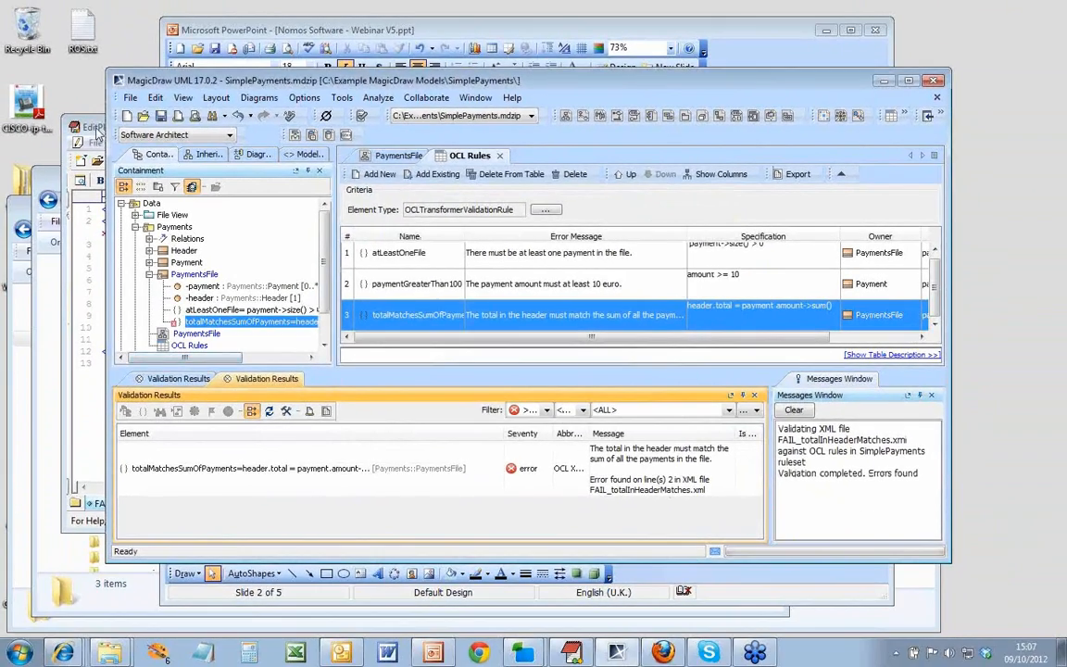
Step: Compare FAIL_totalInHeaderMatches.xml in EditPlus with the PaymentsFile class diagram in MagicDraw, and bring up the paymentsSchema file
{"action": "left_click", "coordinate": [97, 130]}
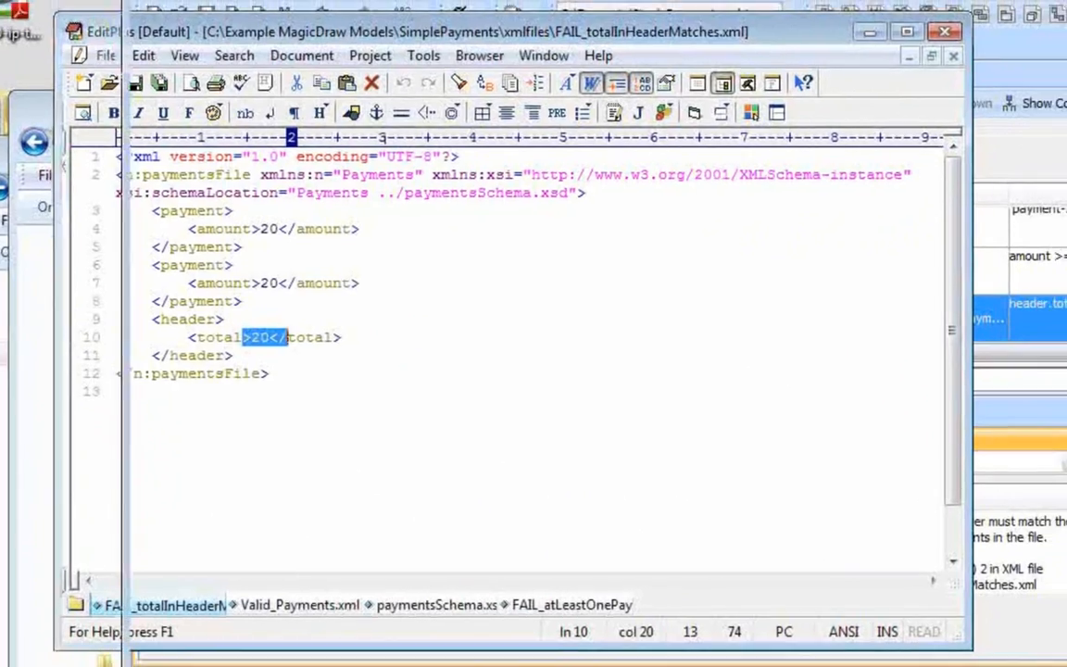
{"action": "key", "text": "alt+Tab"}
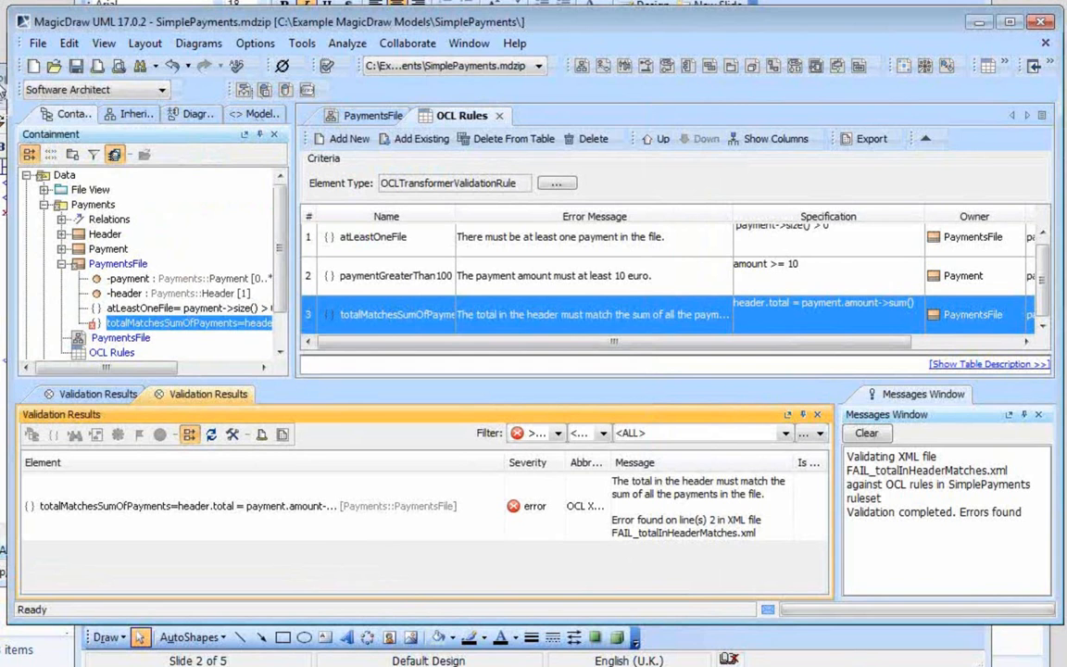
{"action": "left_click", "coordinate": [351, 120]}
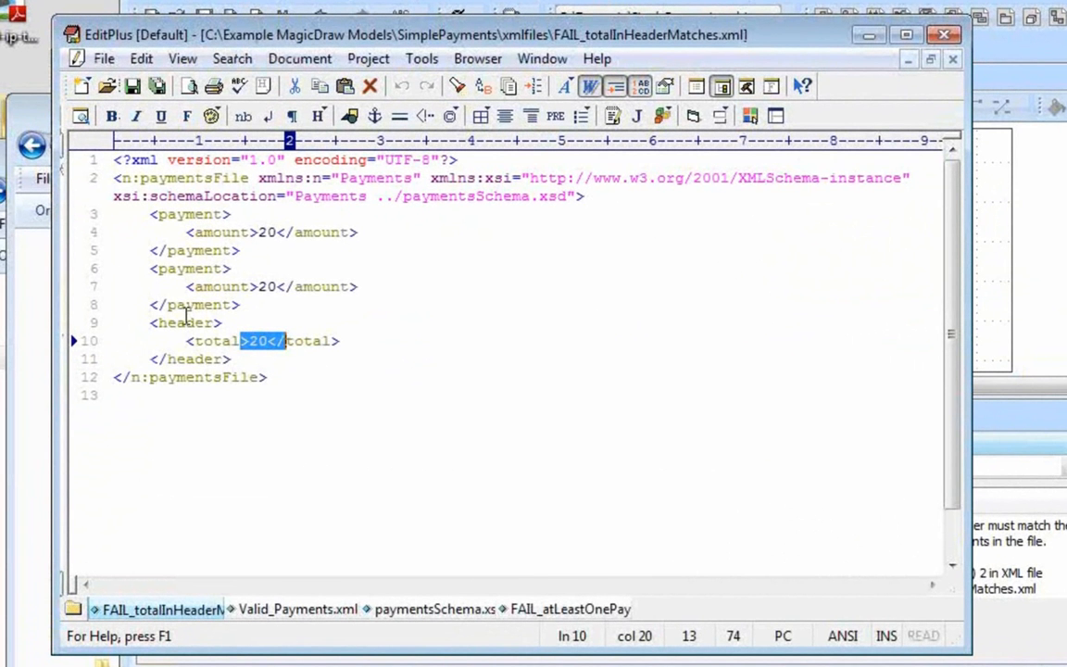
{"action": "left_click_drag", "start_coordinate": [274, 321], "coordinate": [128, 211]}
{"action": "left_click", "coordinate": [232, 341]}
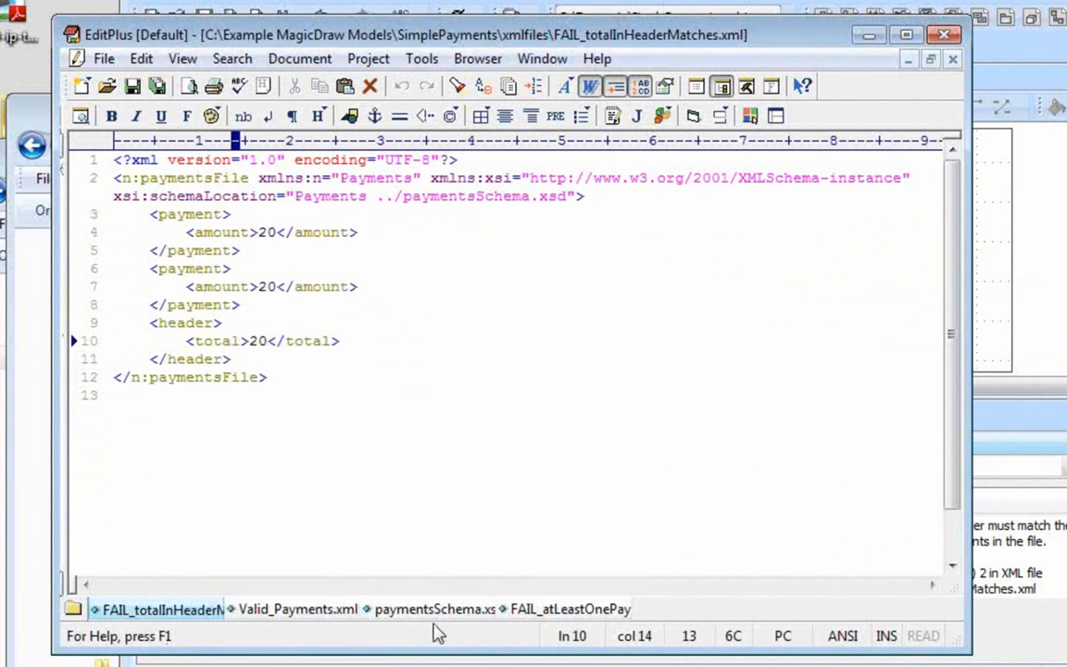
{"action": "left_click", "coordinate": [437, 613]}
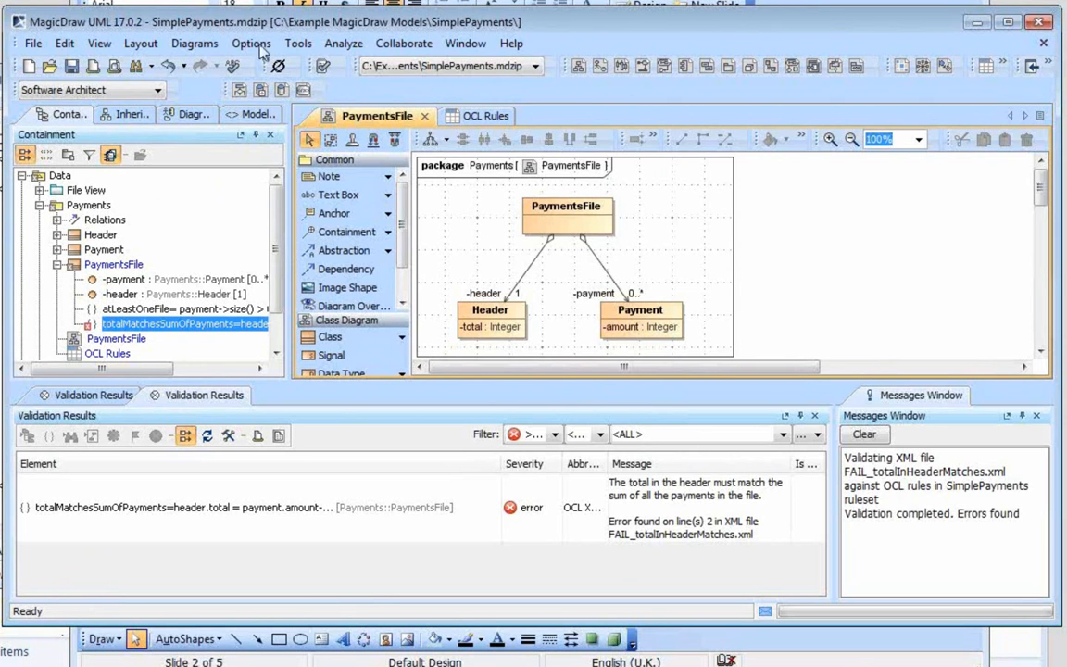
Step: Validate Valid_Payments.xml against the SimplePayments ruleset with Cameo OCL Transformer and dismiss the notification
{"action": "left_click", "coordinate": [301, 47]}
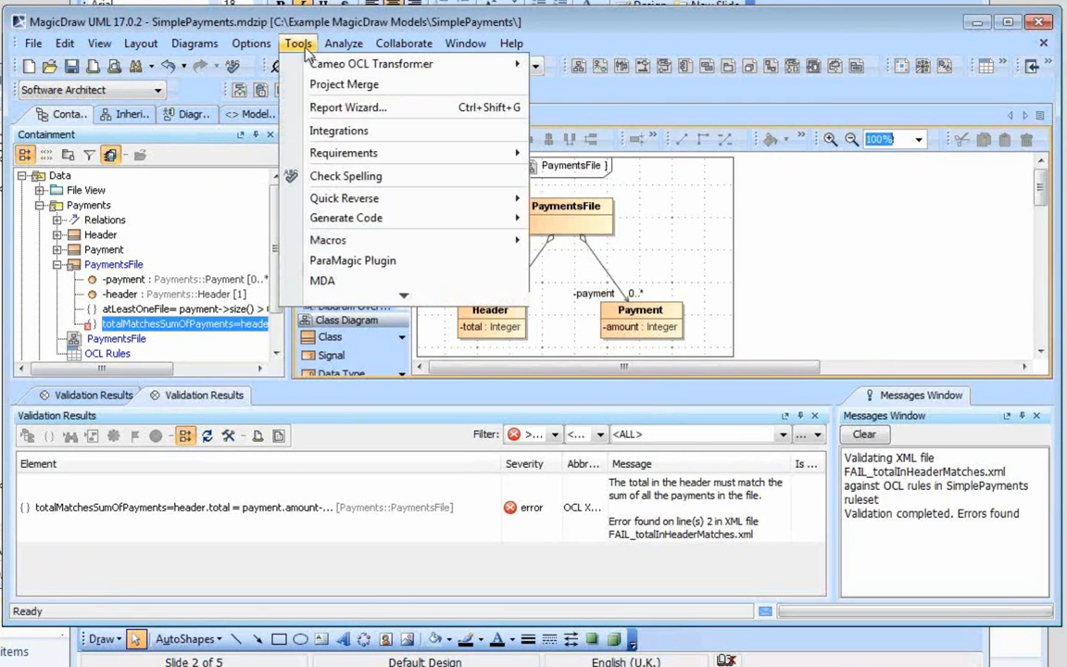
{"action": "mouse_move", "coordinate": [408, 64]}
{"action": "left_click", "coordinate": [585, 88]}
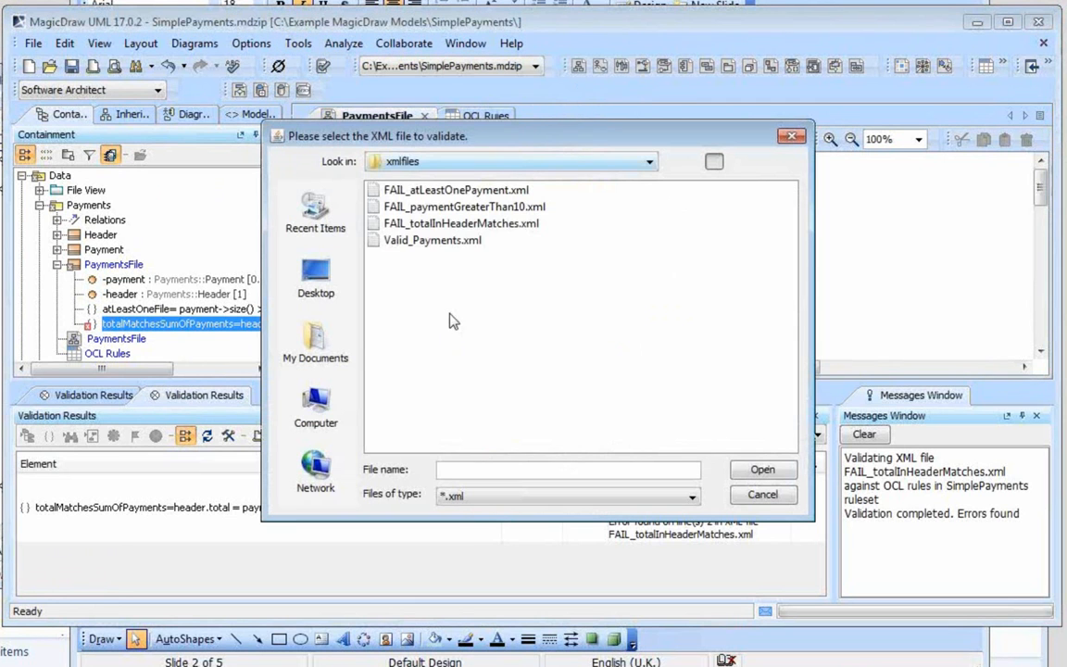
{"action": "left_click", "coordinate": [432, 241]}
{"action": "left_click", "coordinate": [760, 471]}
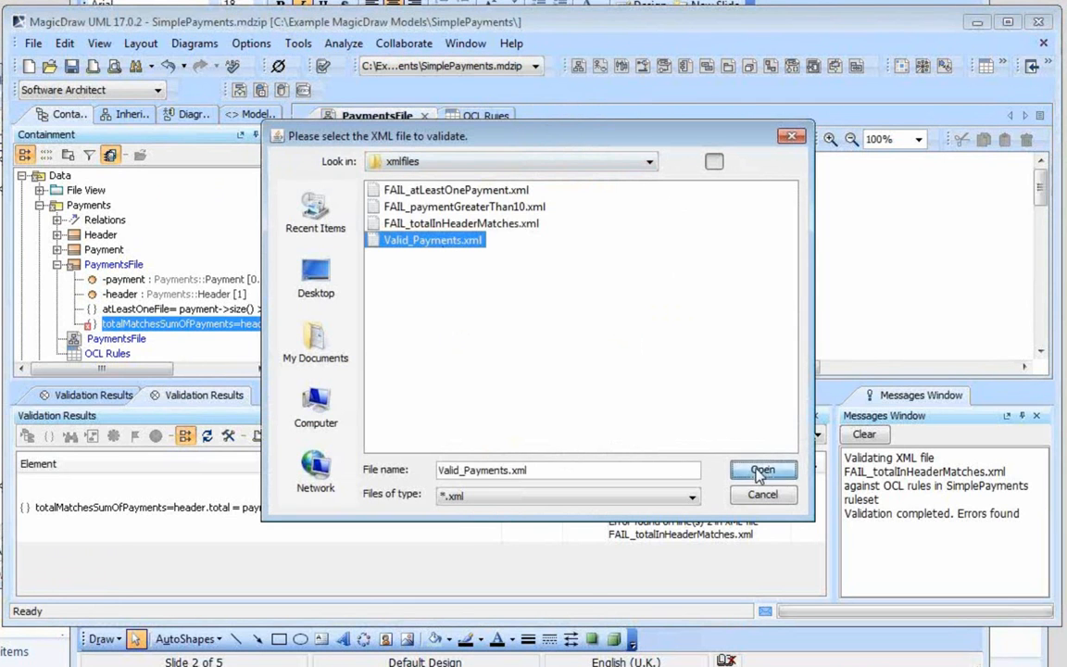
{"action": "left_click", "coordinate": [375, 188]}
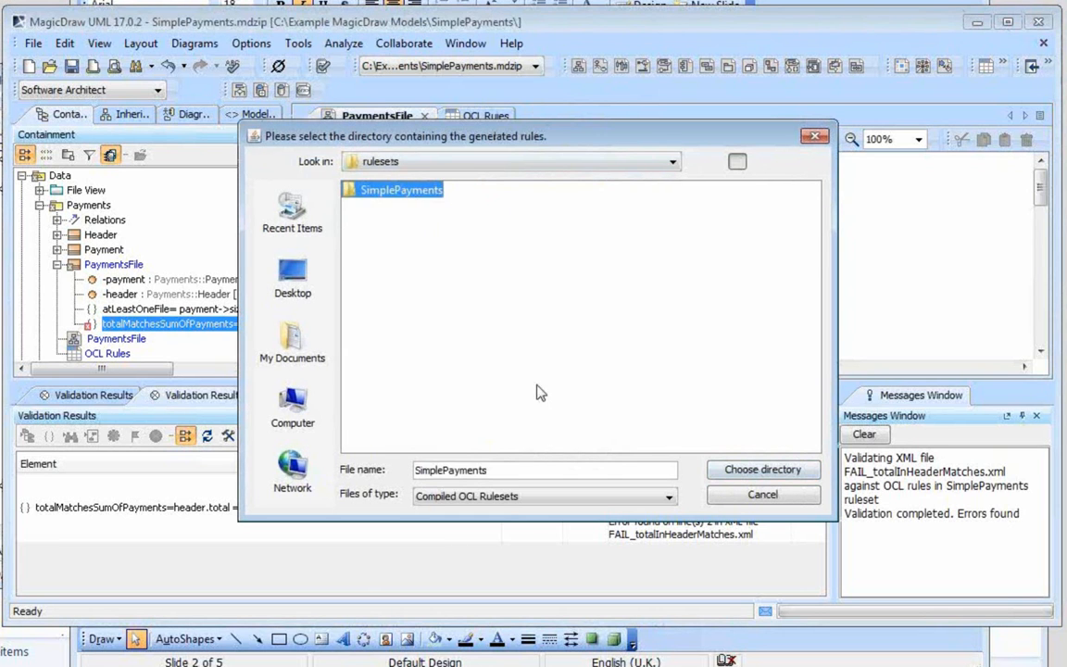
{"action": "left_click", "coordinate": [741, 474]}
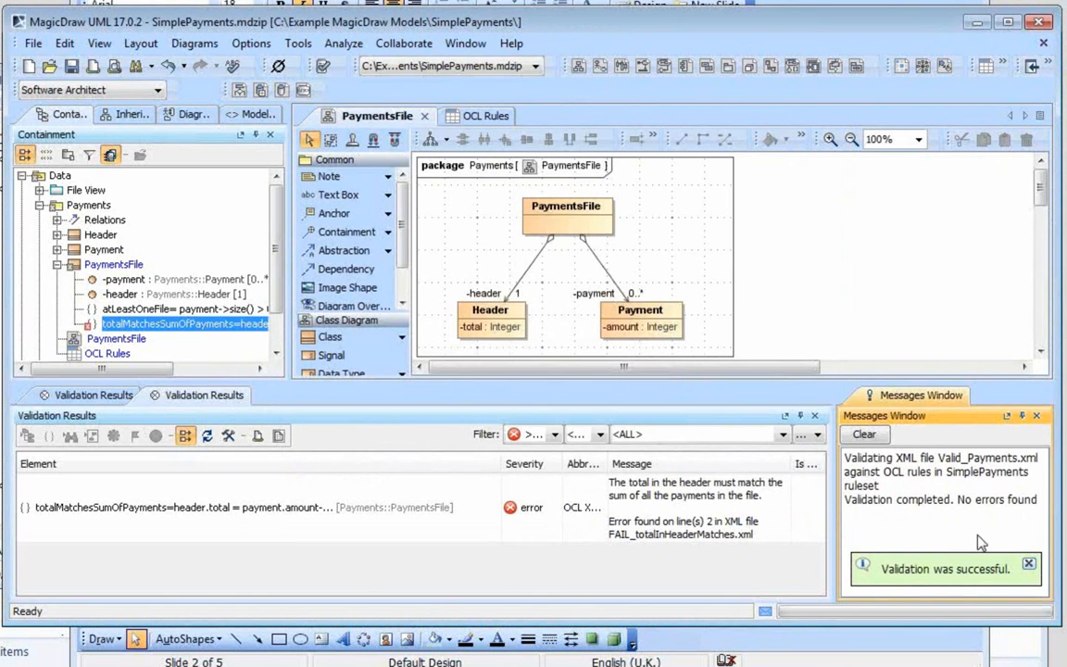
{"action": "left_click", "coordinate": [1029, 567]}
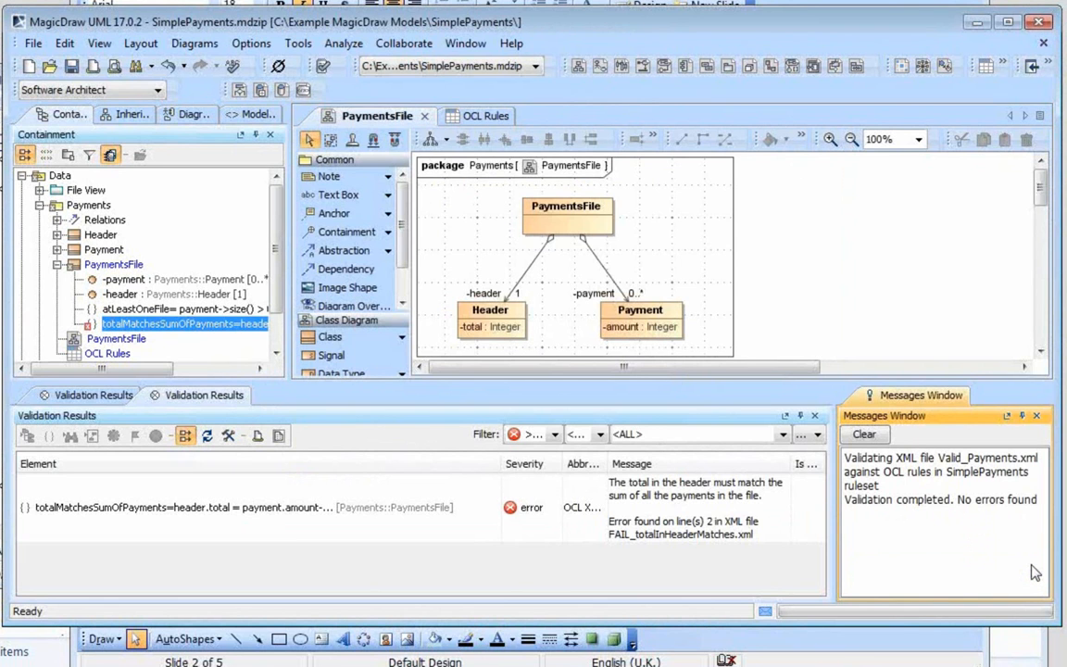
Step: Return to the OCL Rules table and review the error message of the totalMatchesSumOfPayments rule
{"action": "left_click", "coordinate": [482, 116]}
{"action": "left_click", "coordinate": [645, 326]}
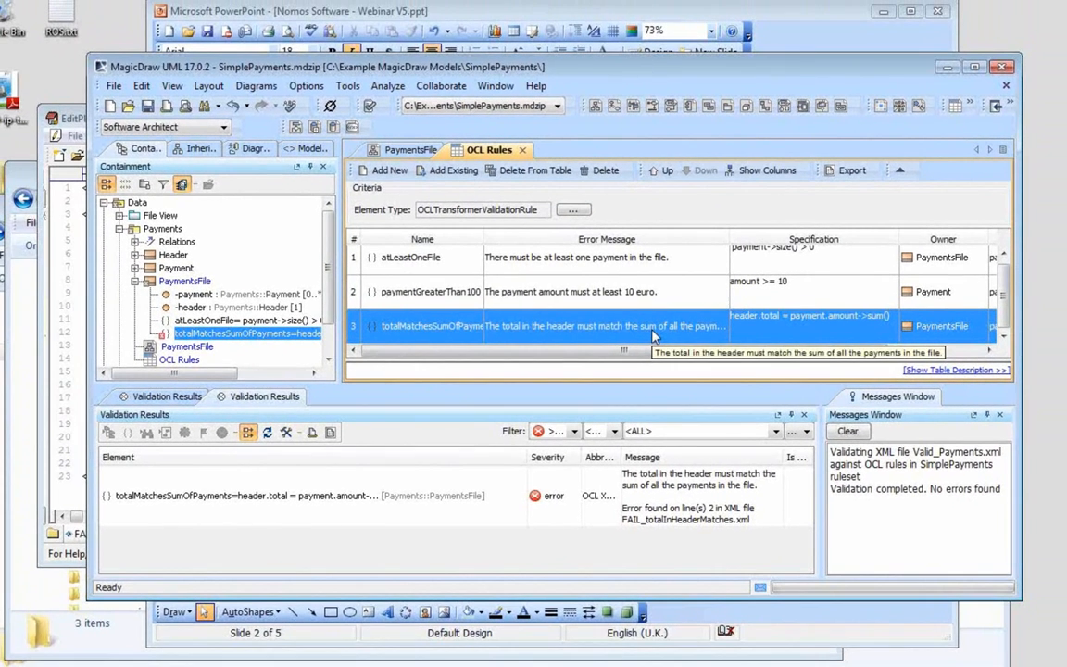
Step: In Windows Explorer, inspect the generated files in SimplePayments\payments_order0 and locate Nomos Software Using the Runtime Java API.pdf in the com.nomagic.magicdraw.cameoocltransformer folder
{"action": "left_click", "coordinate": [30, 182]}
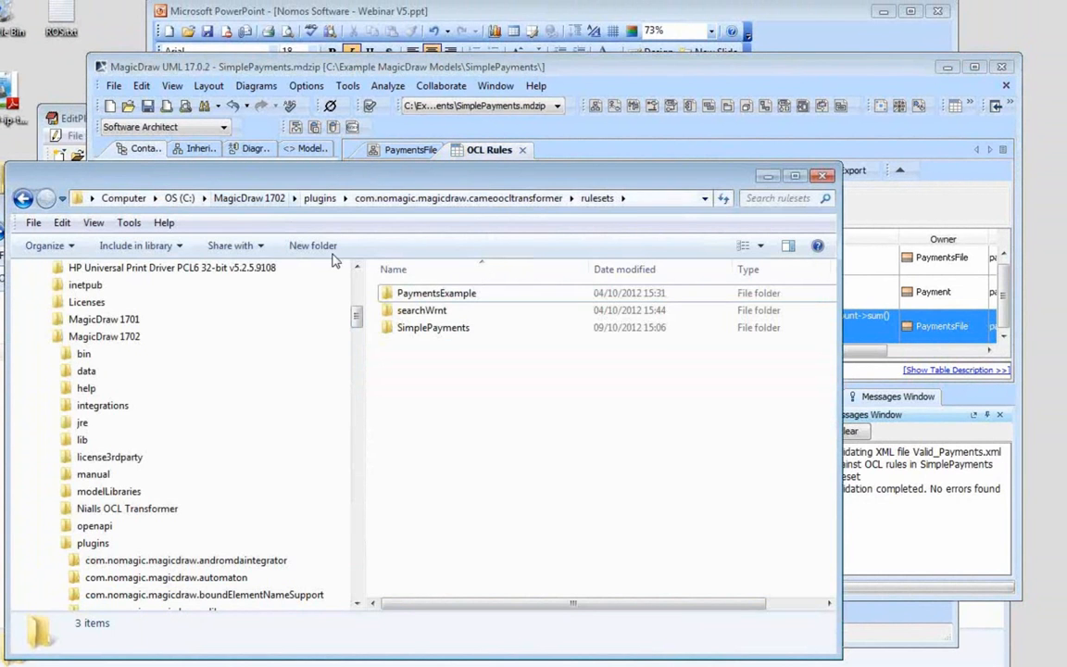
{"action": "left_click", "coordinate": [426, 330]}
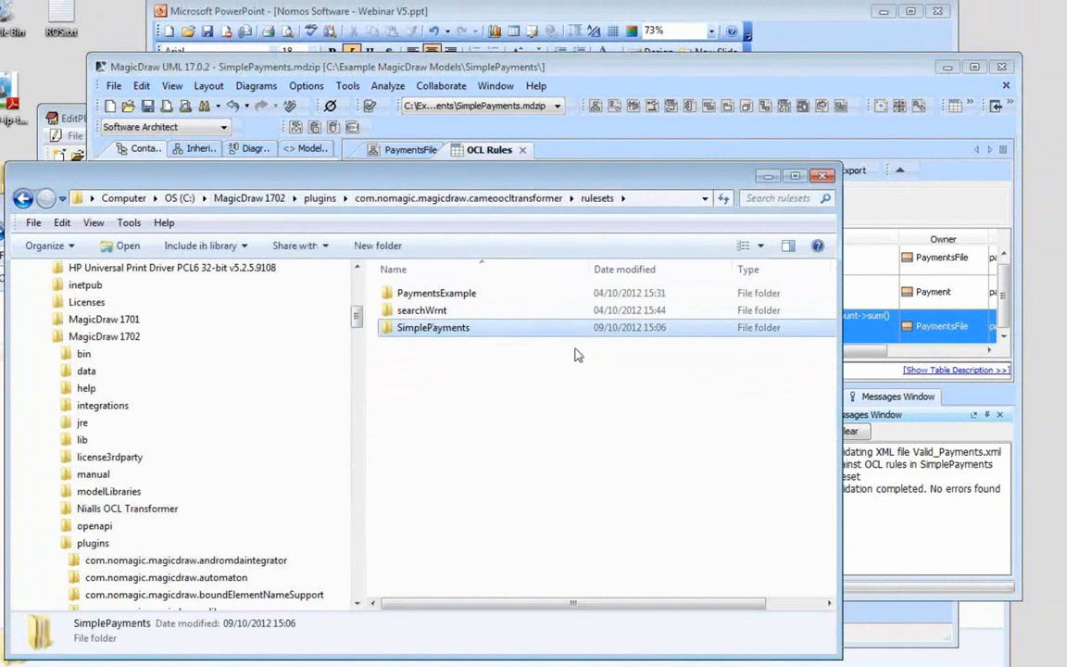
{"action": "double_click", "coordinate": [426, 330]}
{"action": "double_click", "coordinate": [423, 316]}
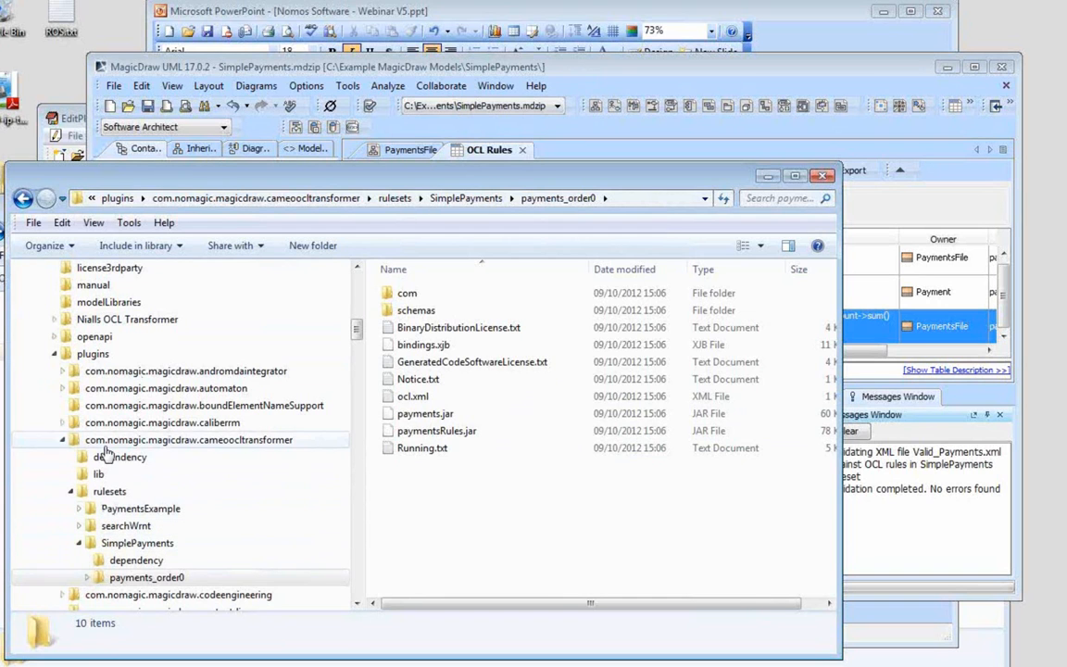
{"action": "left_click", "coordinate": [105, 445]}
{"action": "left_click", "coordinate": [495, 397]}
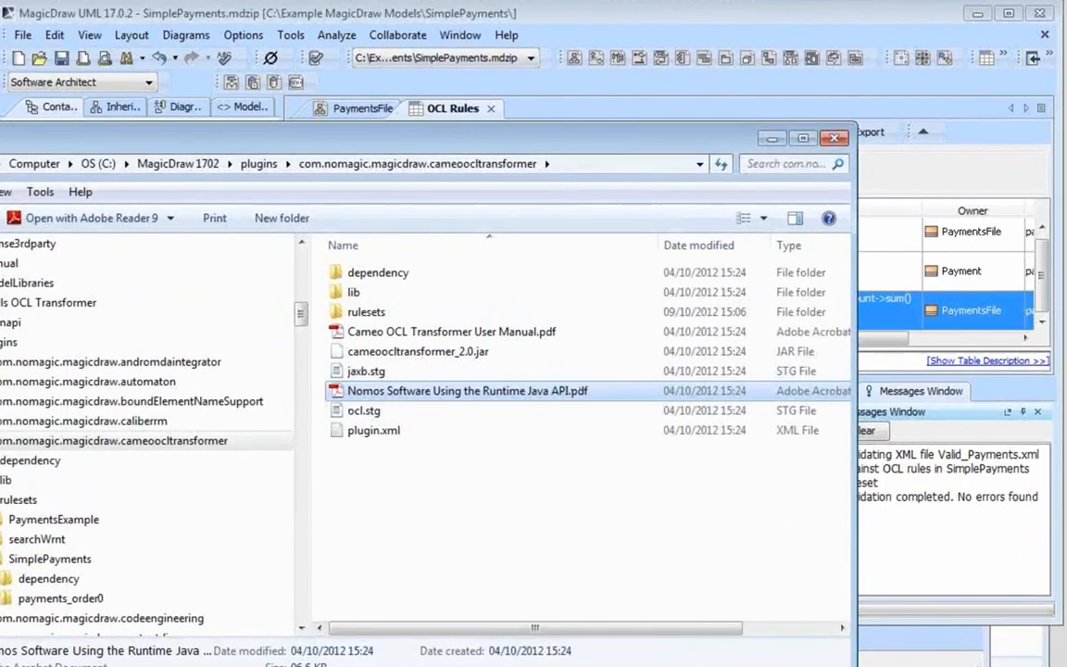
Step: Switch to the PowerPoint presentation and advance from the Demo slide to "The Value: Fast Turnaround with Quality"
{"action": "left_click", "coordinate": [431, 654]}
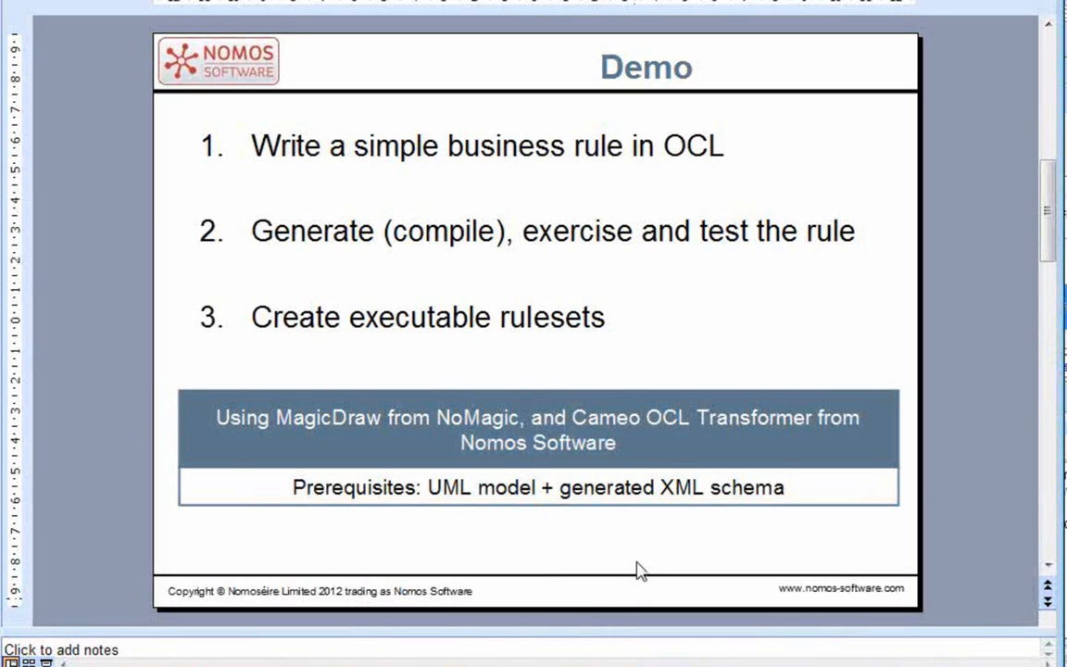
{"action": "scroll", "coordinate": [638, 569], "scroll_direction": "down", "scroll_amount": 3}
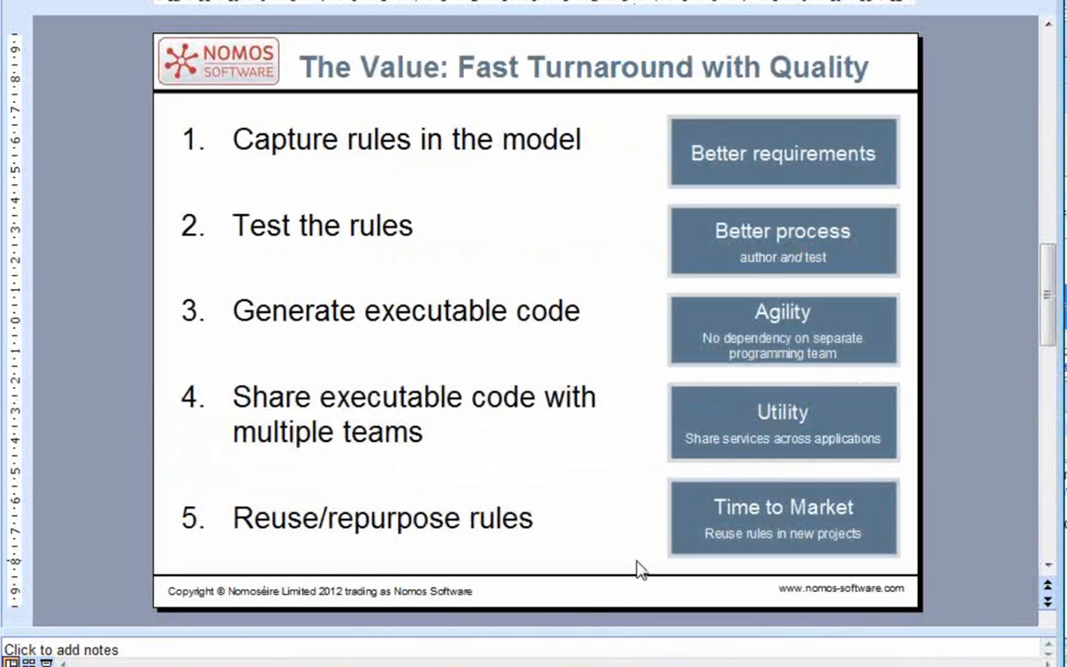